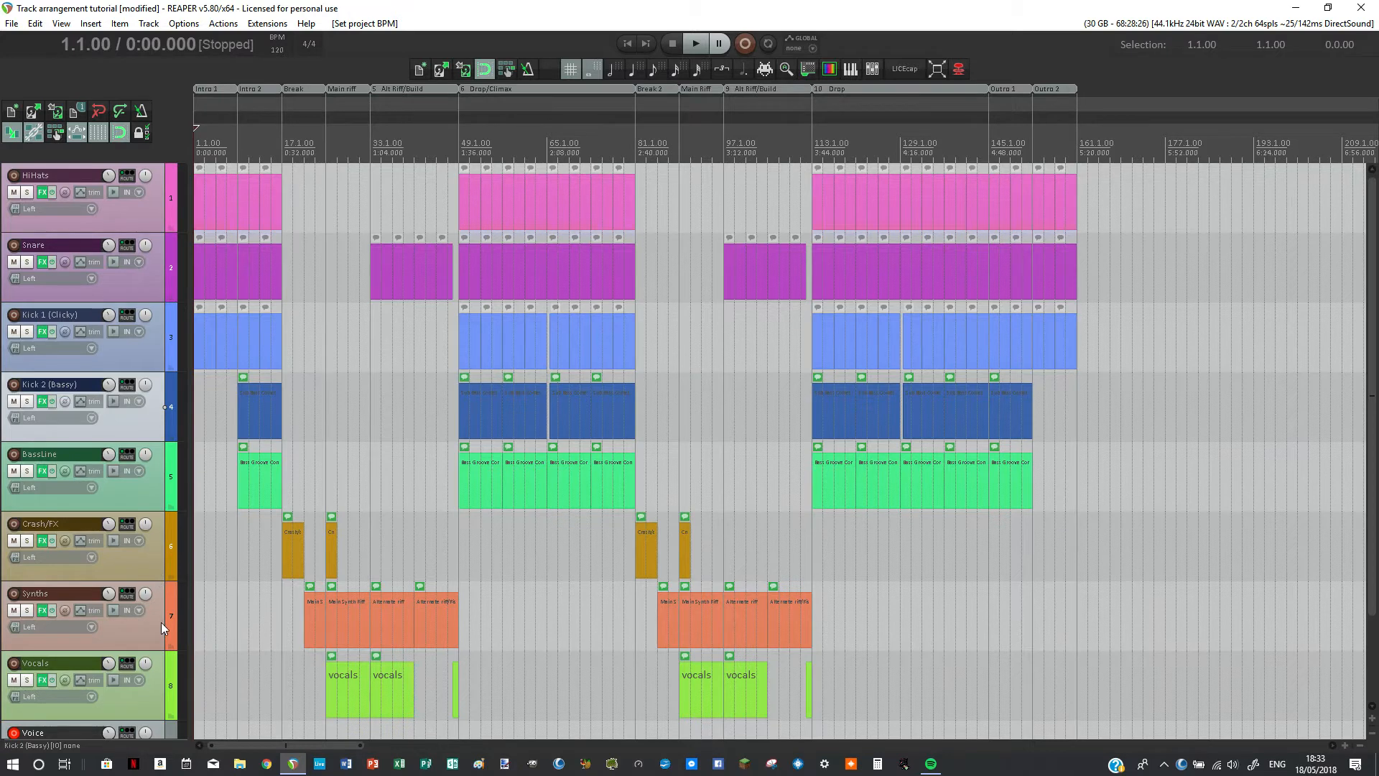
Step: Go through the drum tracks by selecting HiHats, Snare, Kick 1 (Clicky) and Kick 2 (Bassy) in turn
click(153, 205)
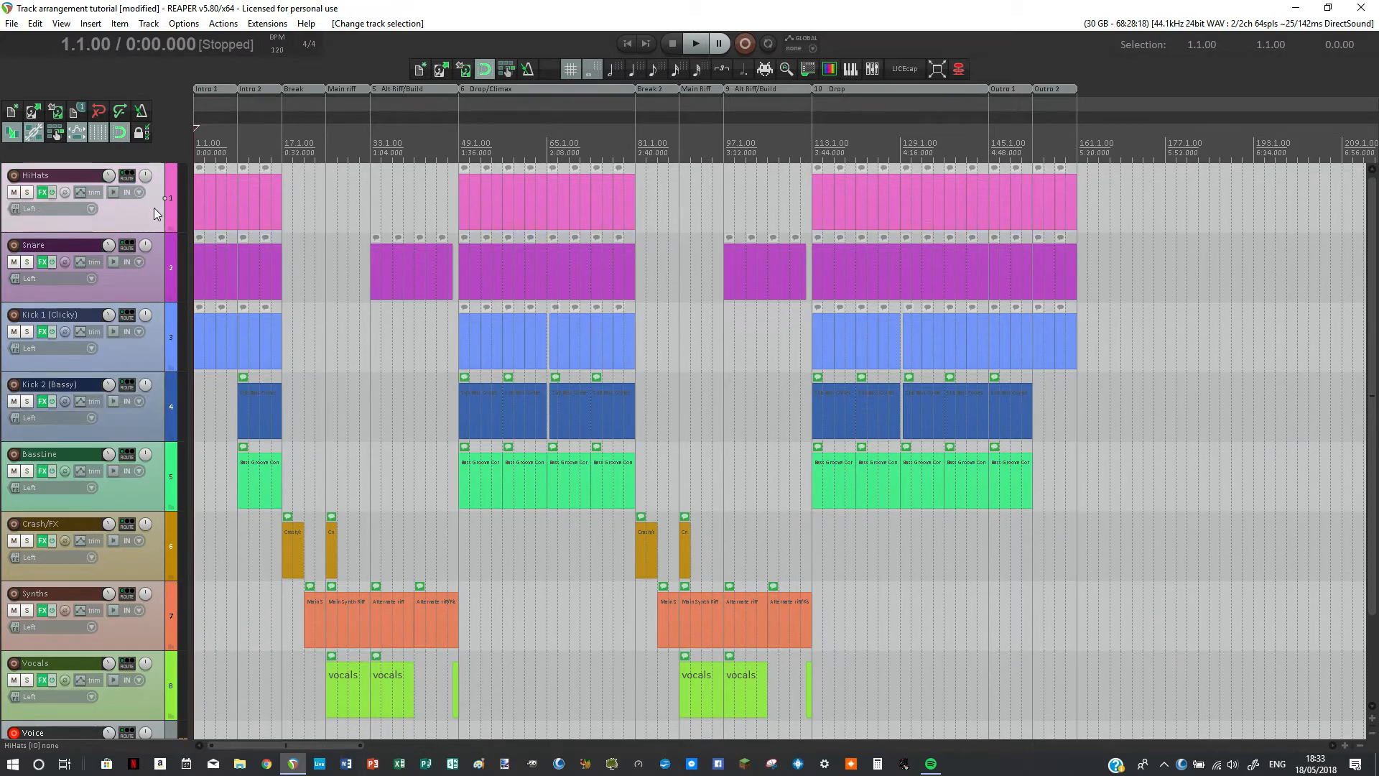
click(171, 286)
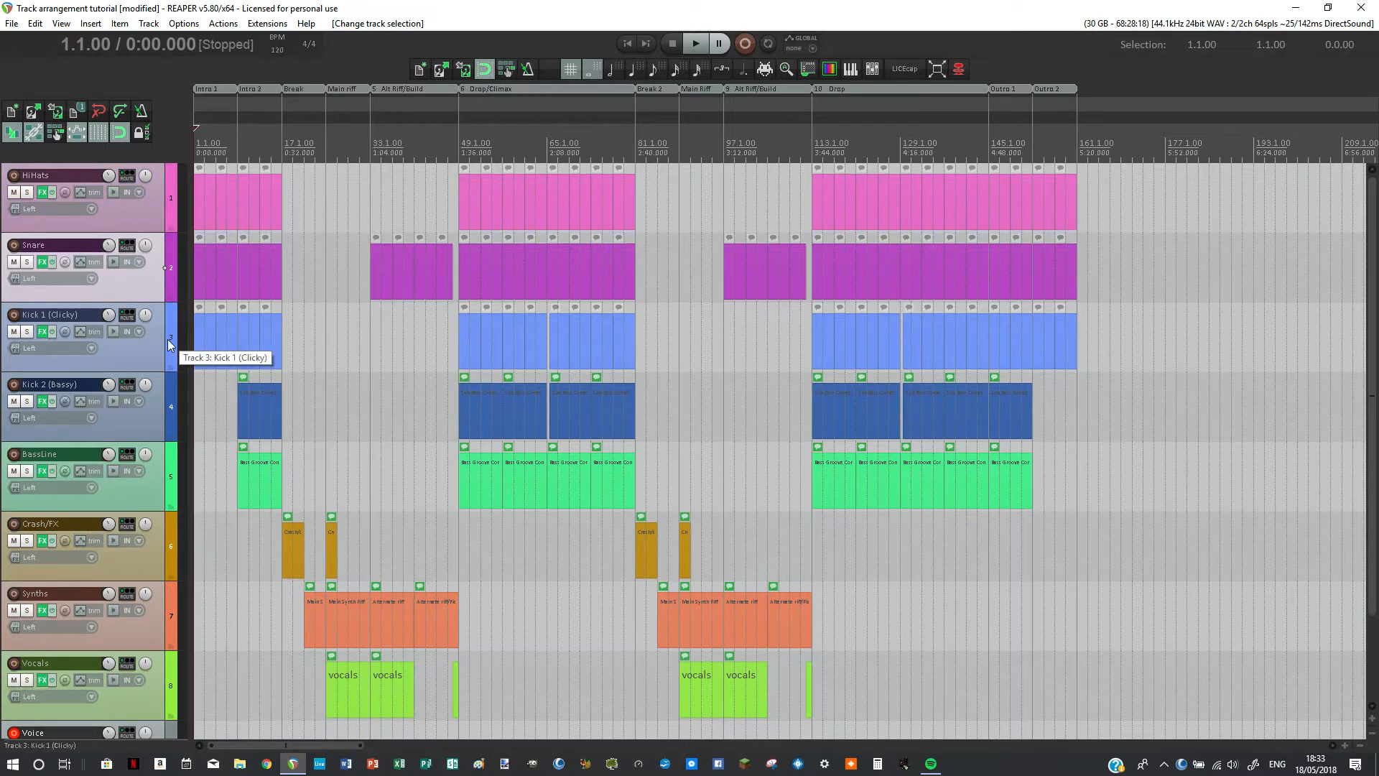
click(167, 340)
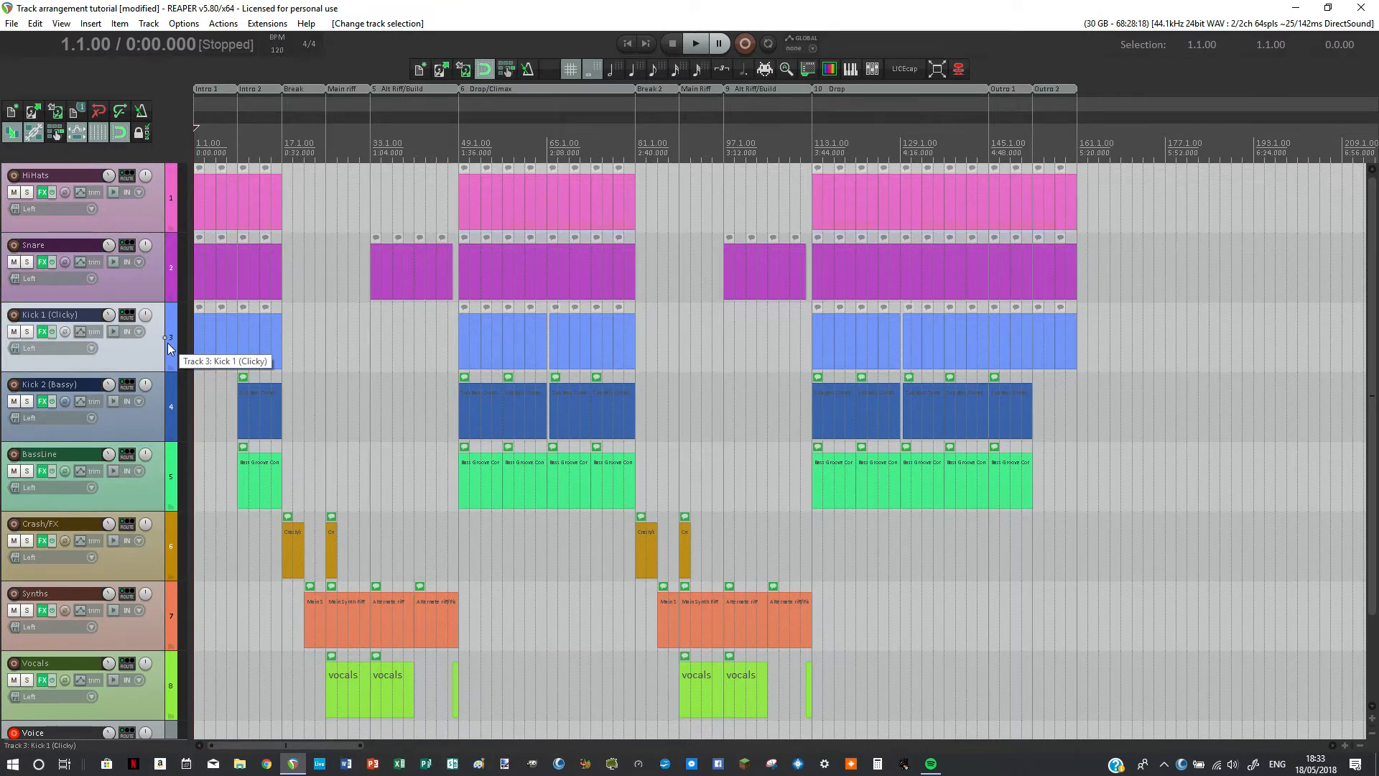
click(170, 400)
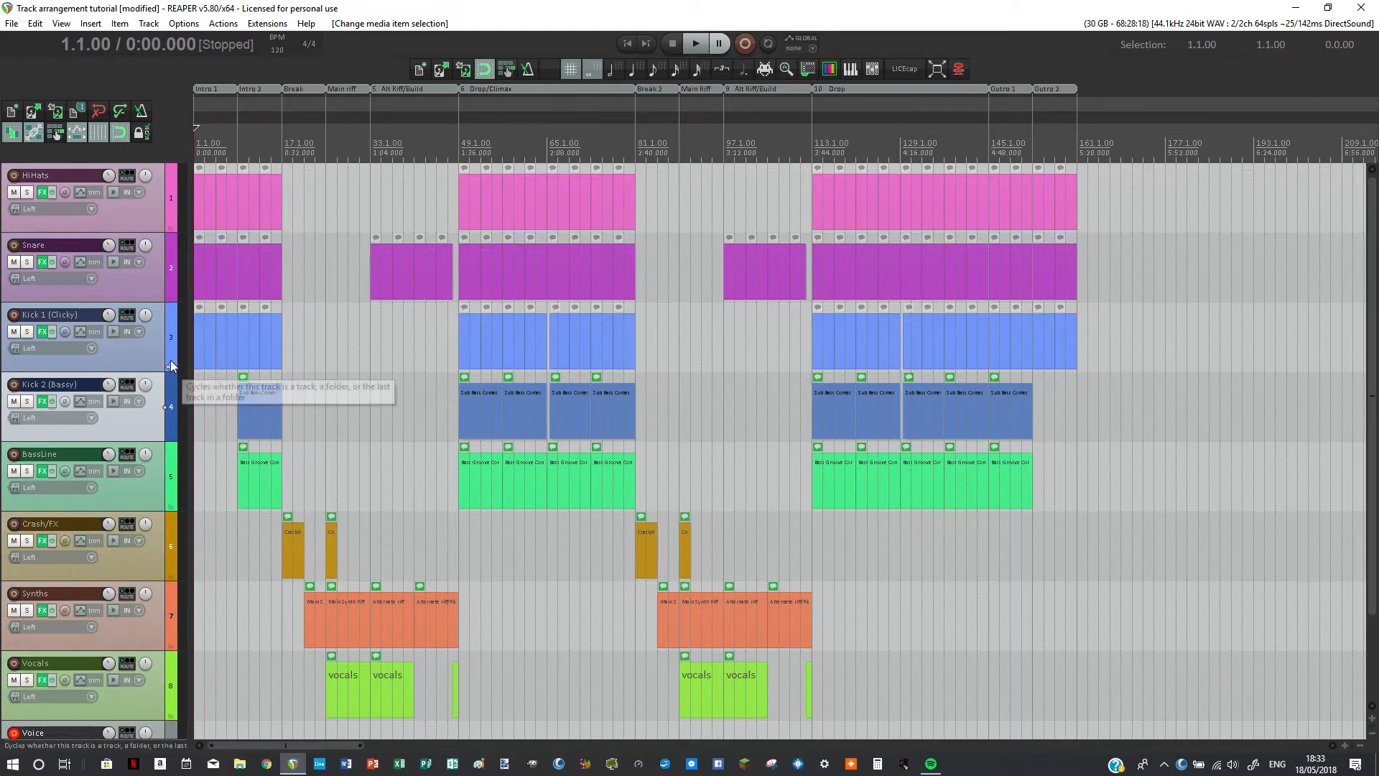
click(168, 339)
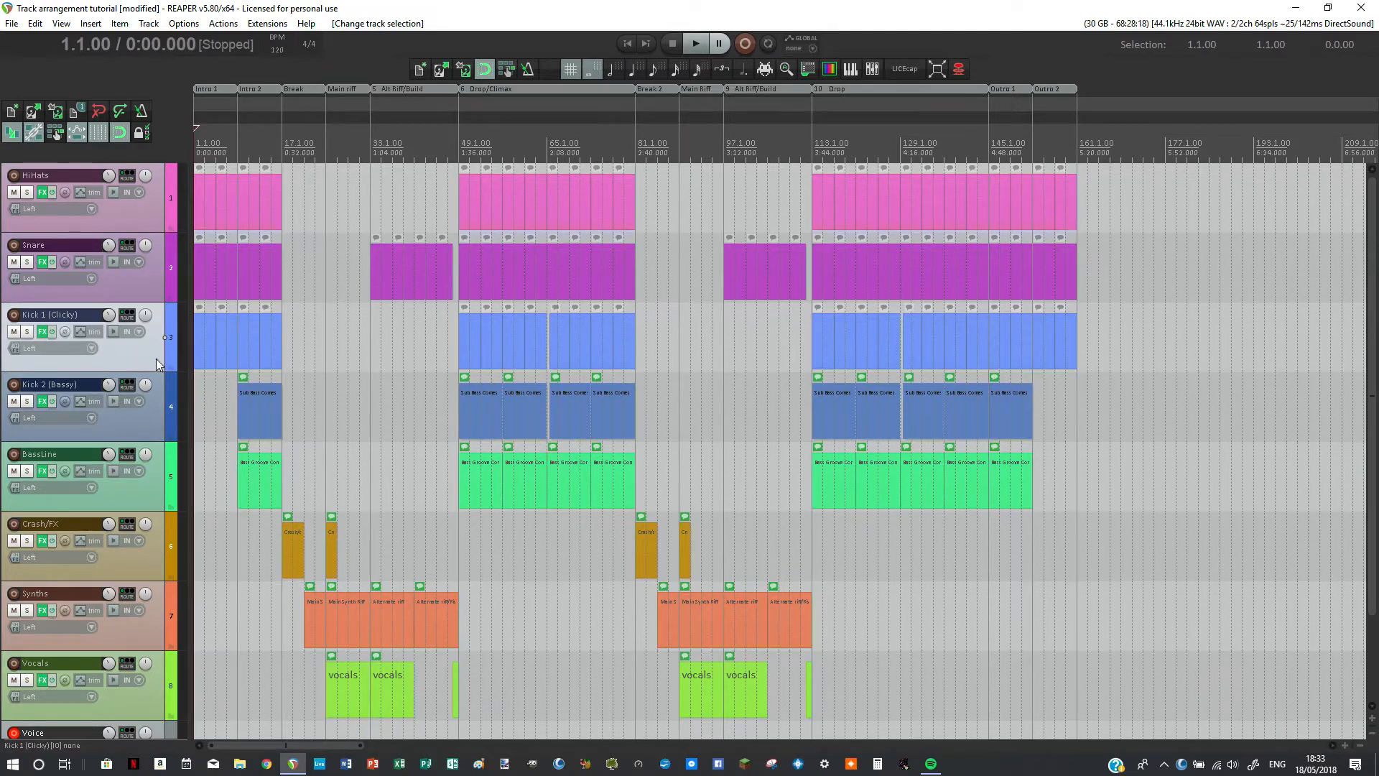
Step: Go through the remaining tracks by selecting BassLine, Crash/FX, Synths and Vocals in turn, and check the list down to Voice
click(162, 470)
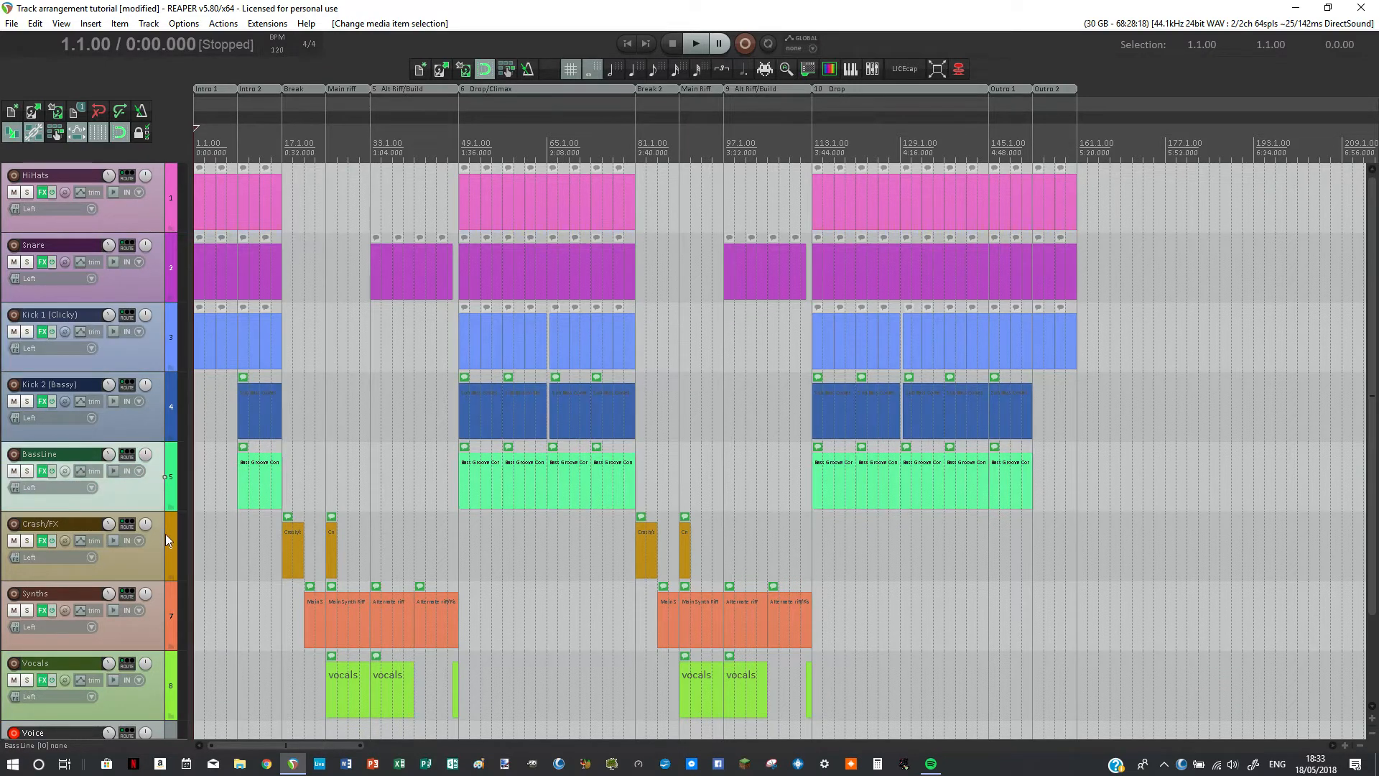
click(166, 533)
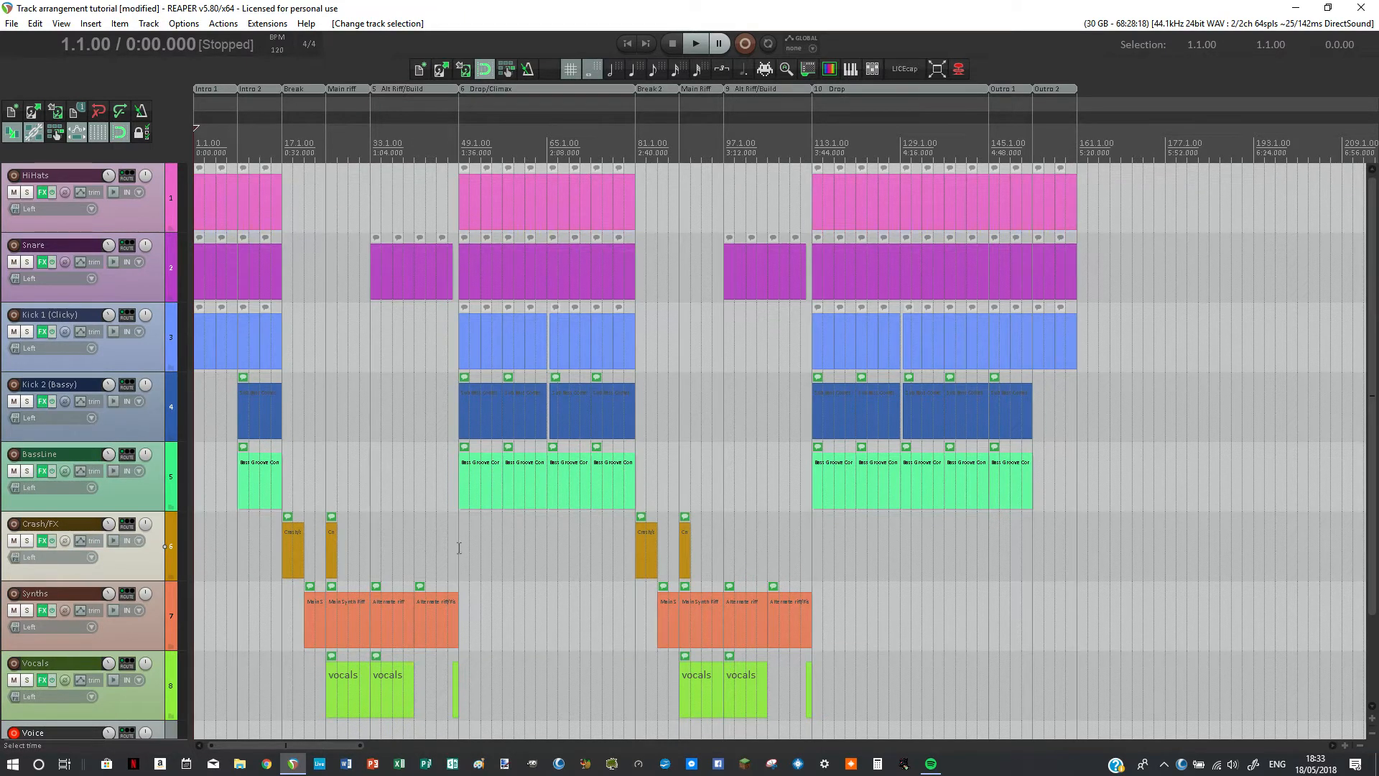
click(167, 607)
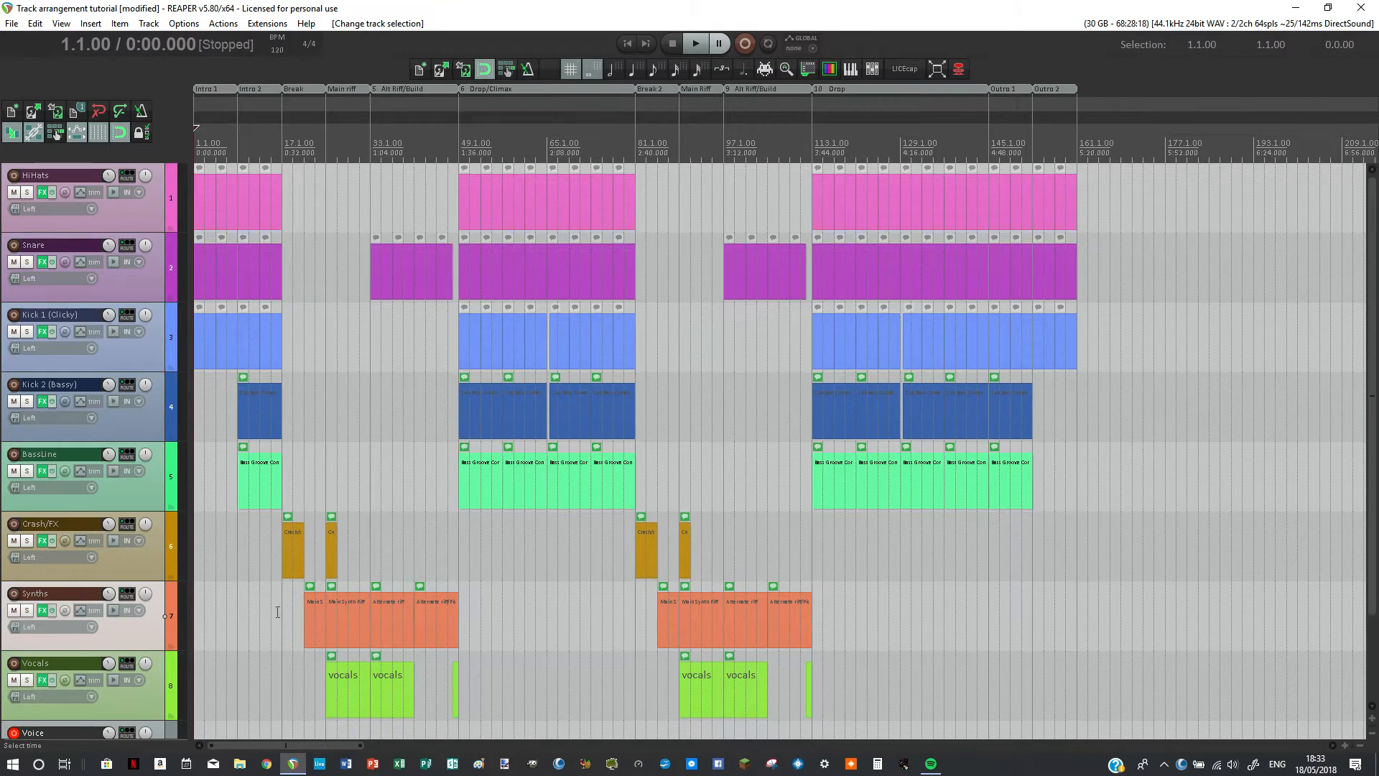
click(171, 680)
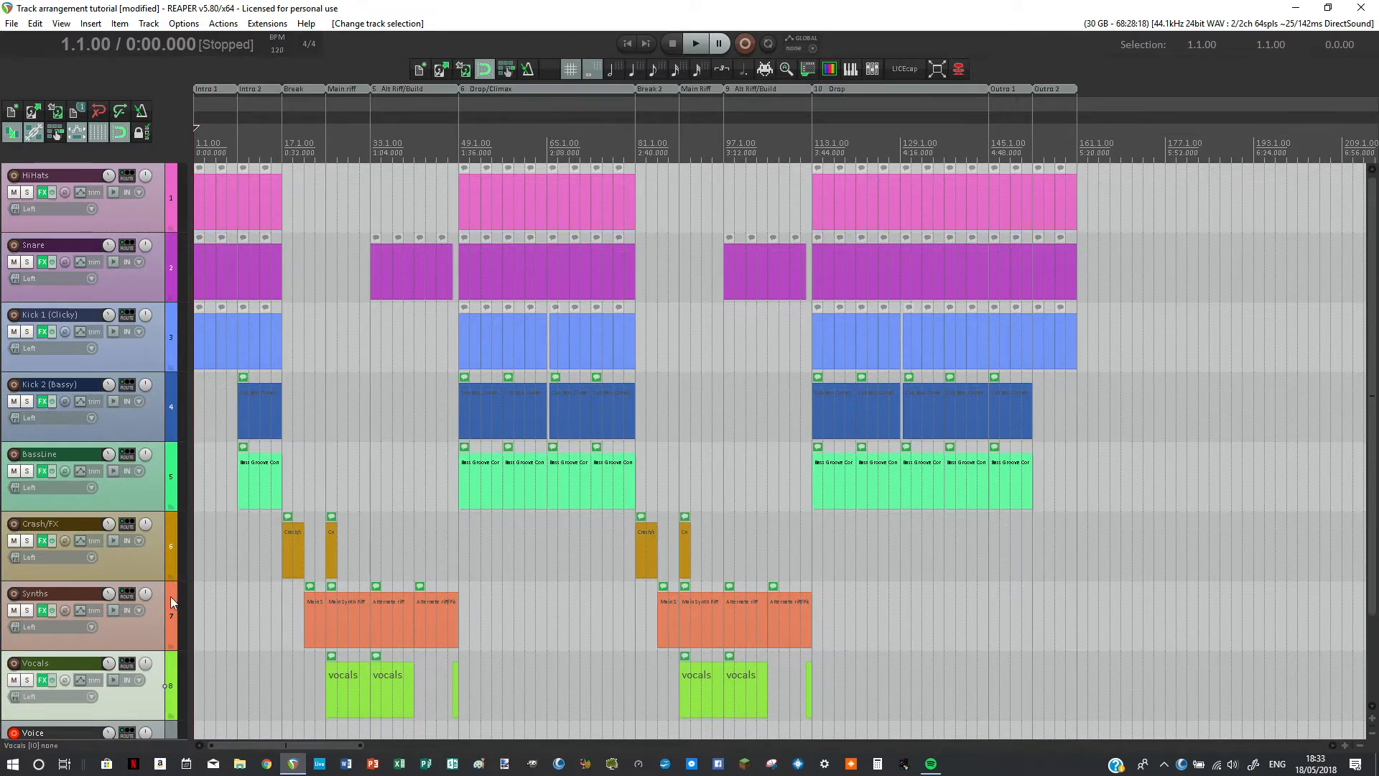
scroll(170, 611, down, 2)
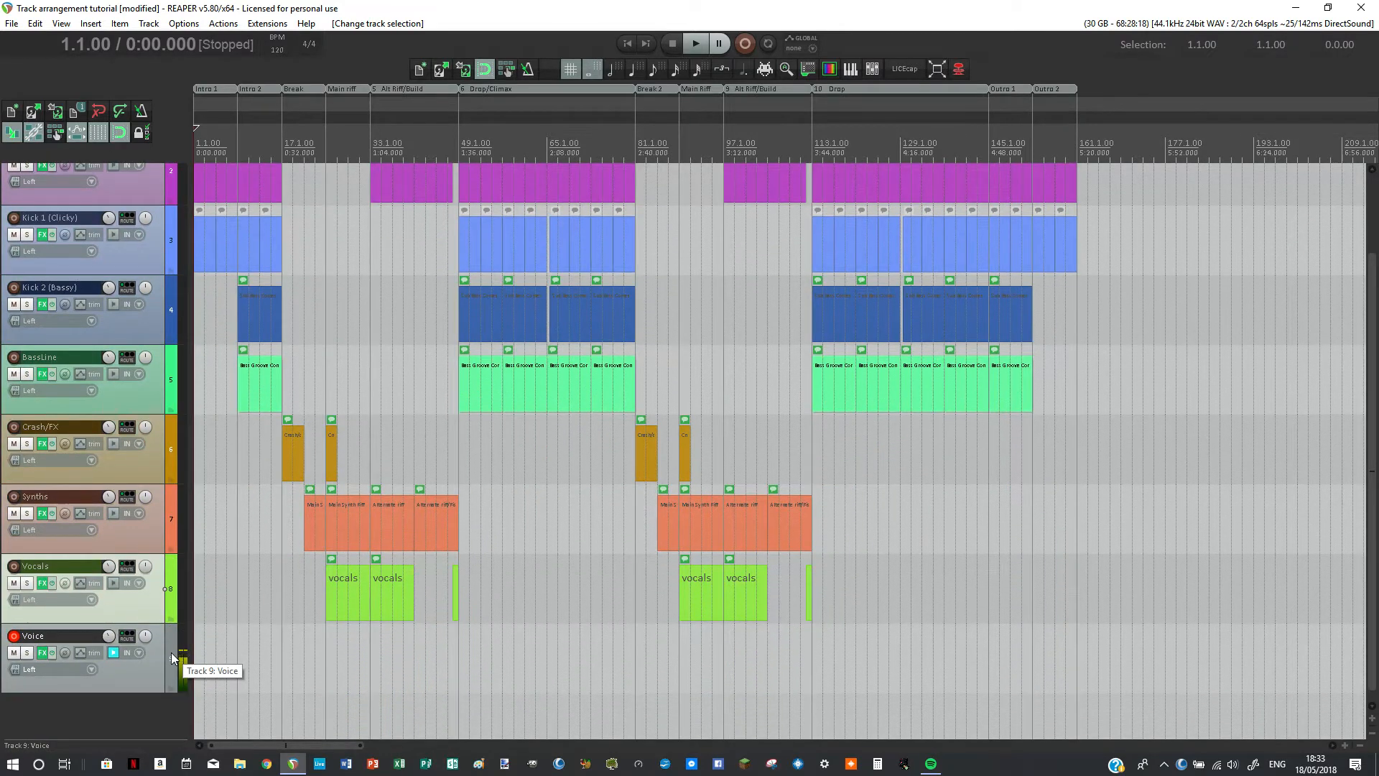
scroll(172, 653, up, 2)
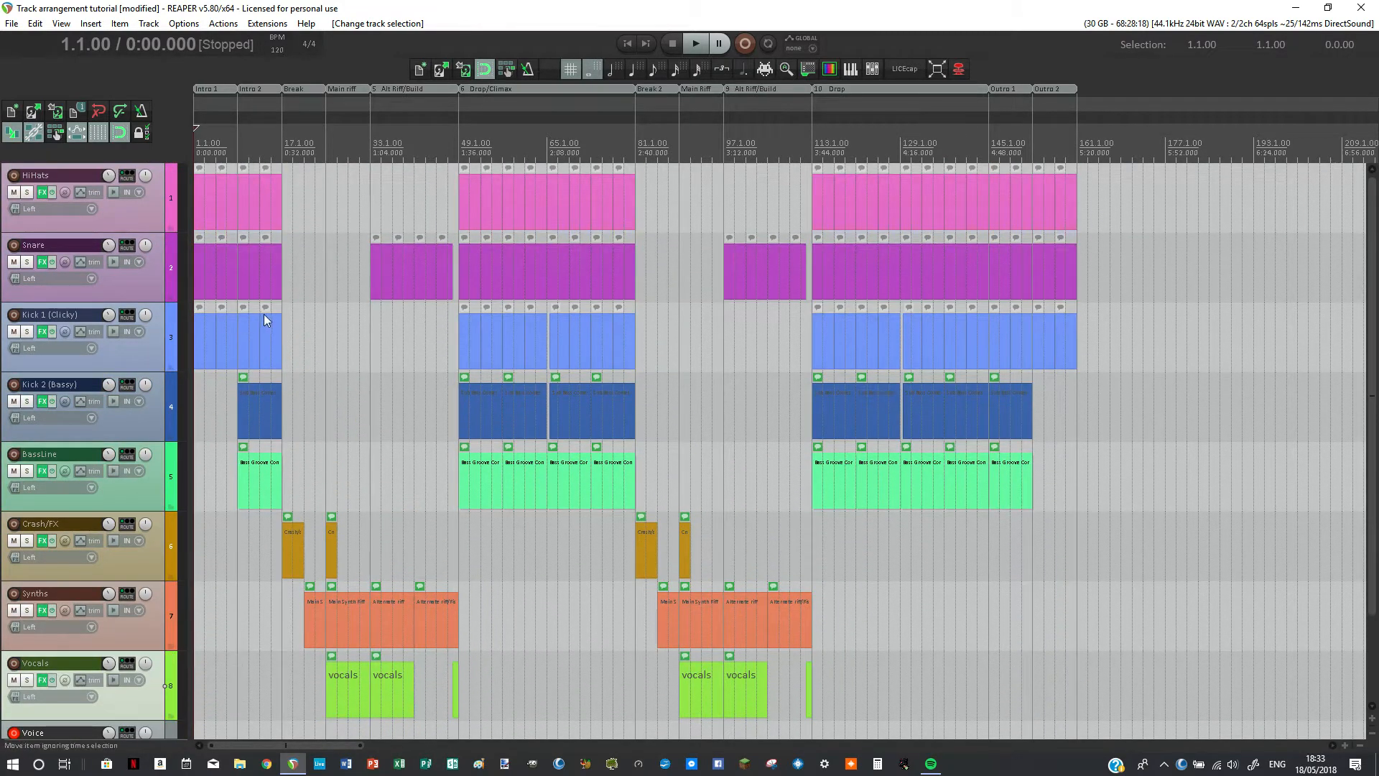
Step: Examine the arrangement's opening sections from Intro 1 through Alt Riff/Build, close up and in overview
scroll(334, 243, up, 2)
scroll(334, 242, up, 8)
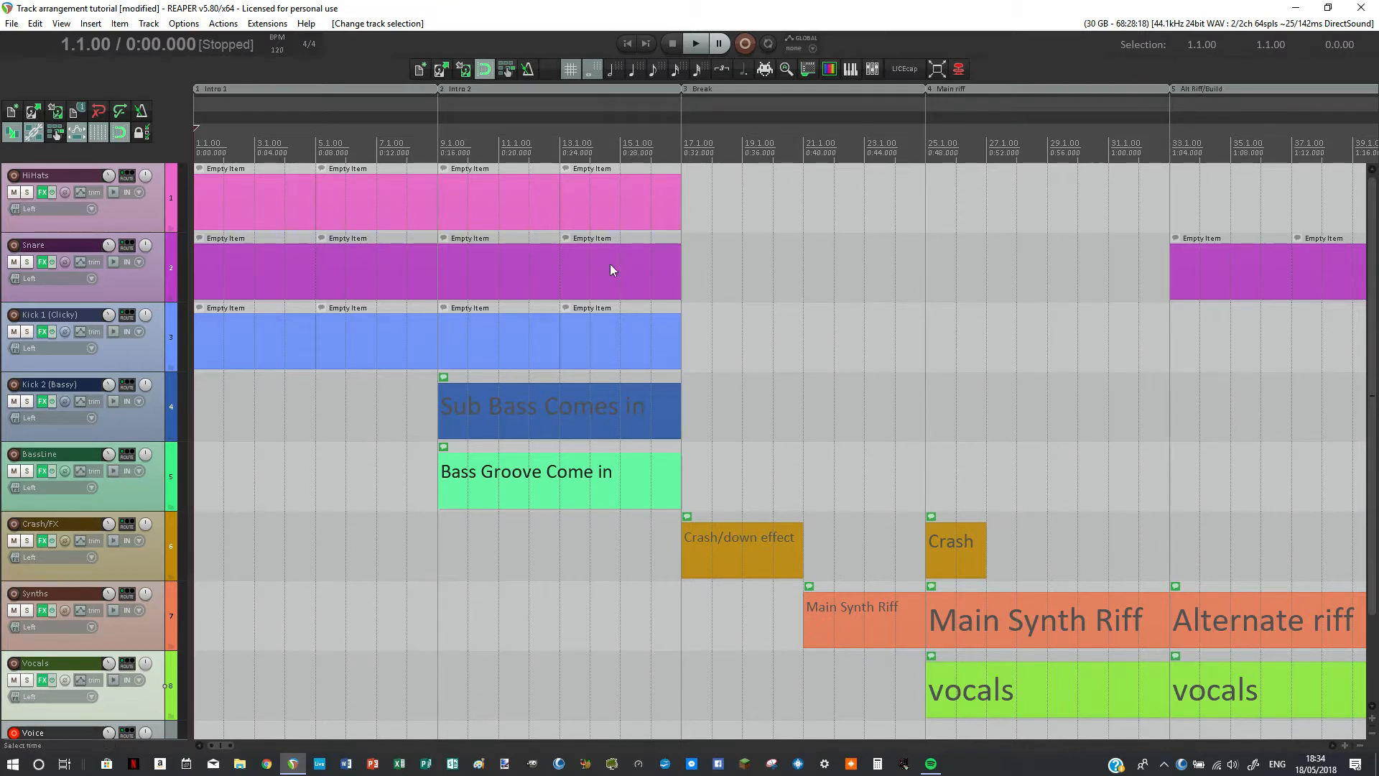
scroll(1025, 187, down, 6)
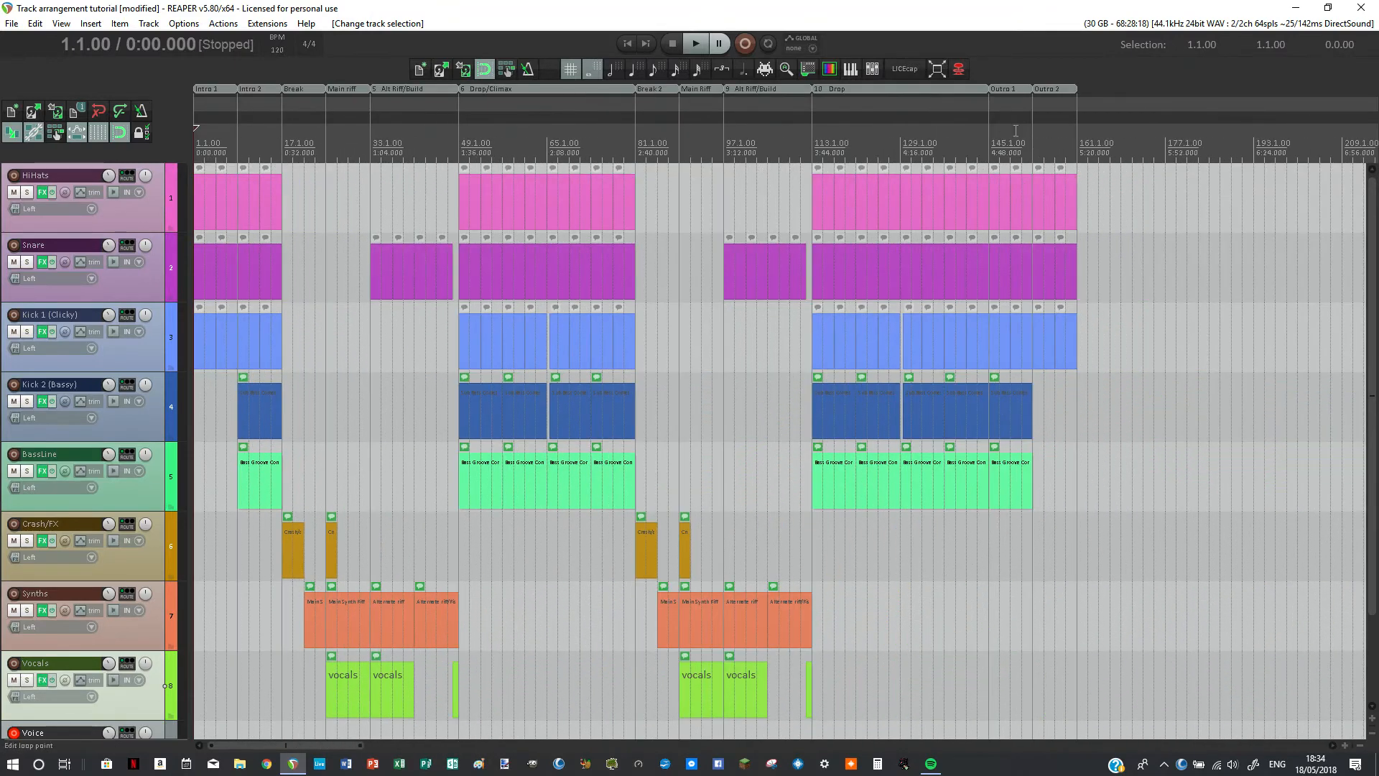
scroll(548, 261, up, 3)
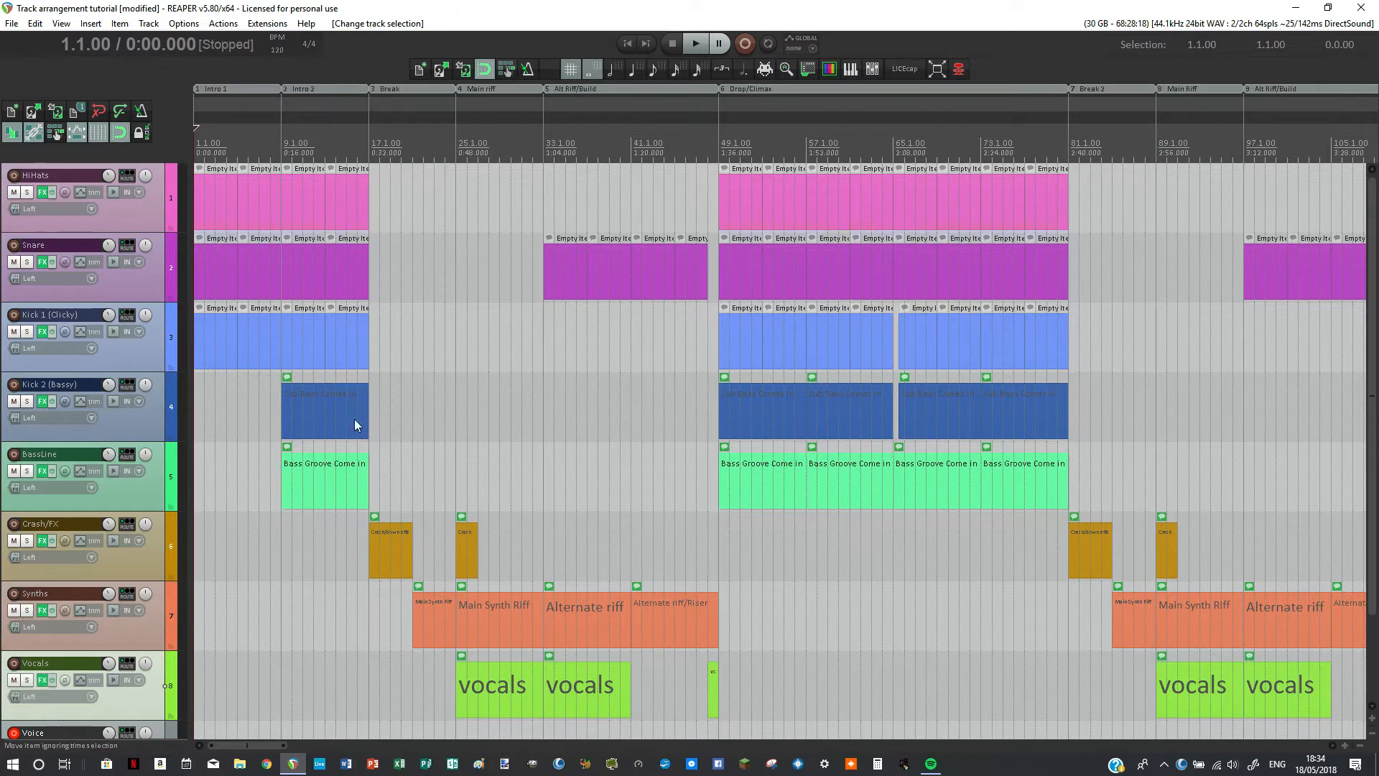
scroll(317, 303, up, 1)
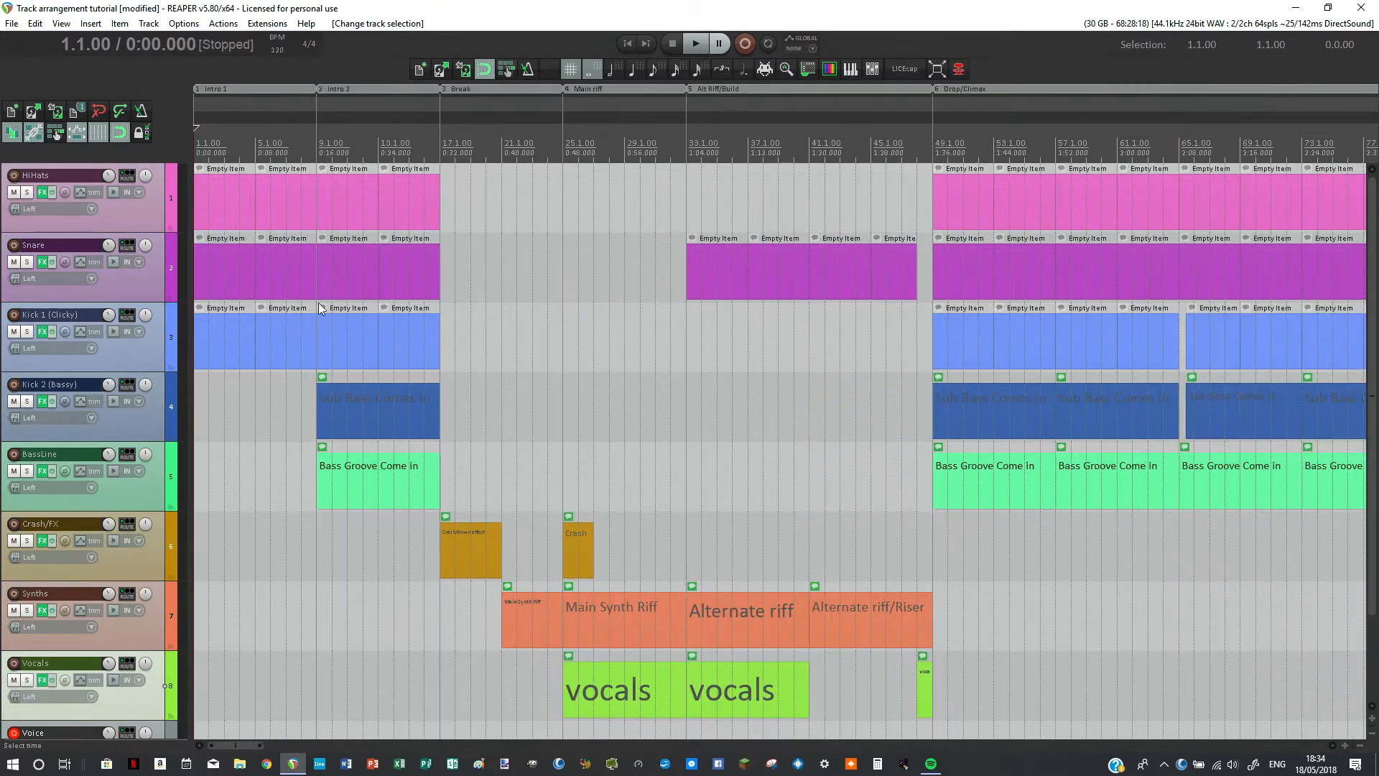
scroll(353, 280, up, 1)
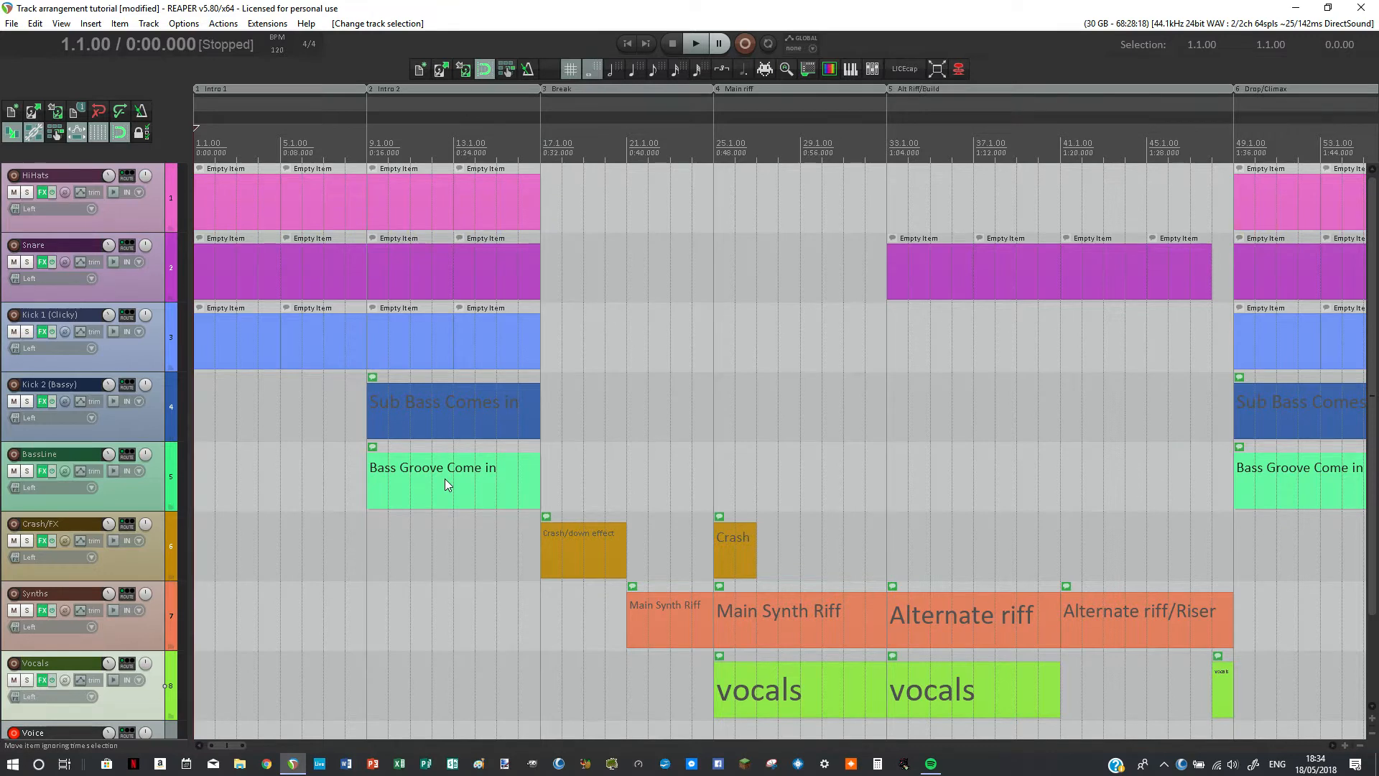
scroll(445, 478, down, 2)
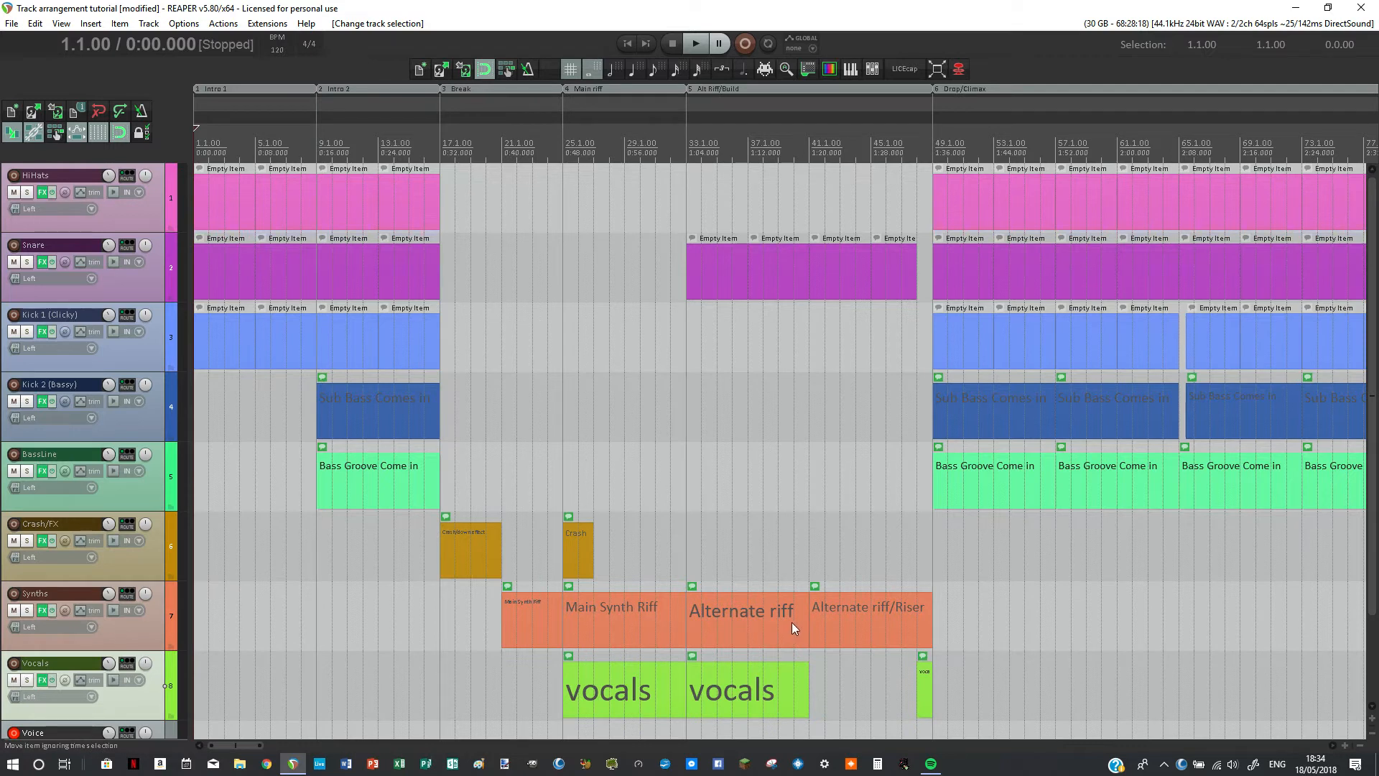
scroll(425, 356, up, 2)
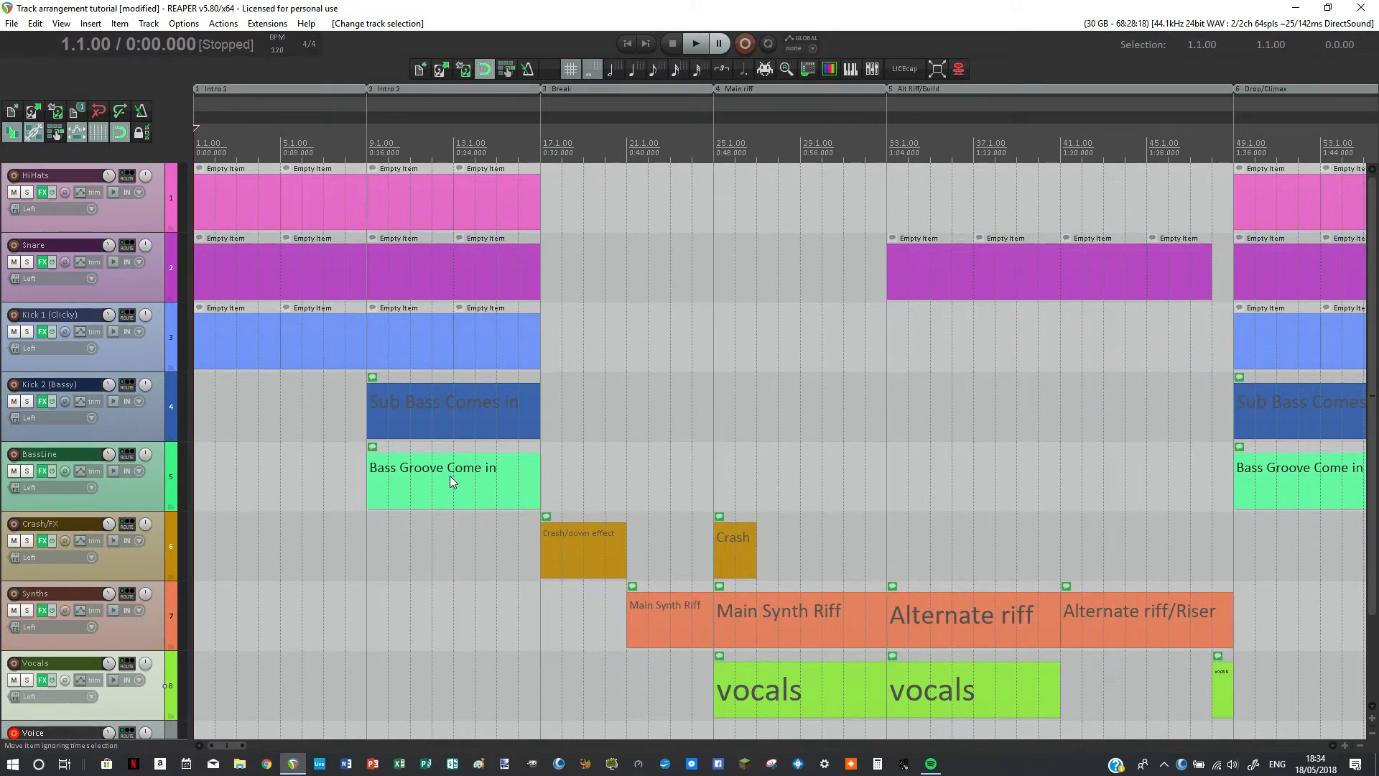
Step: Place the edit cursor at bar 17, mark the time range from bar 25 to bar 49, and clear that selection
click(540, 151)
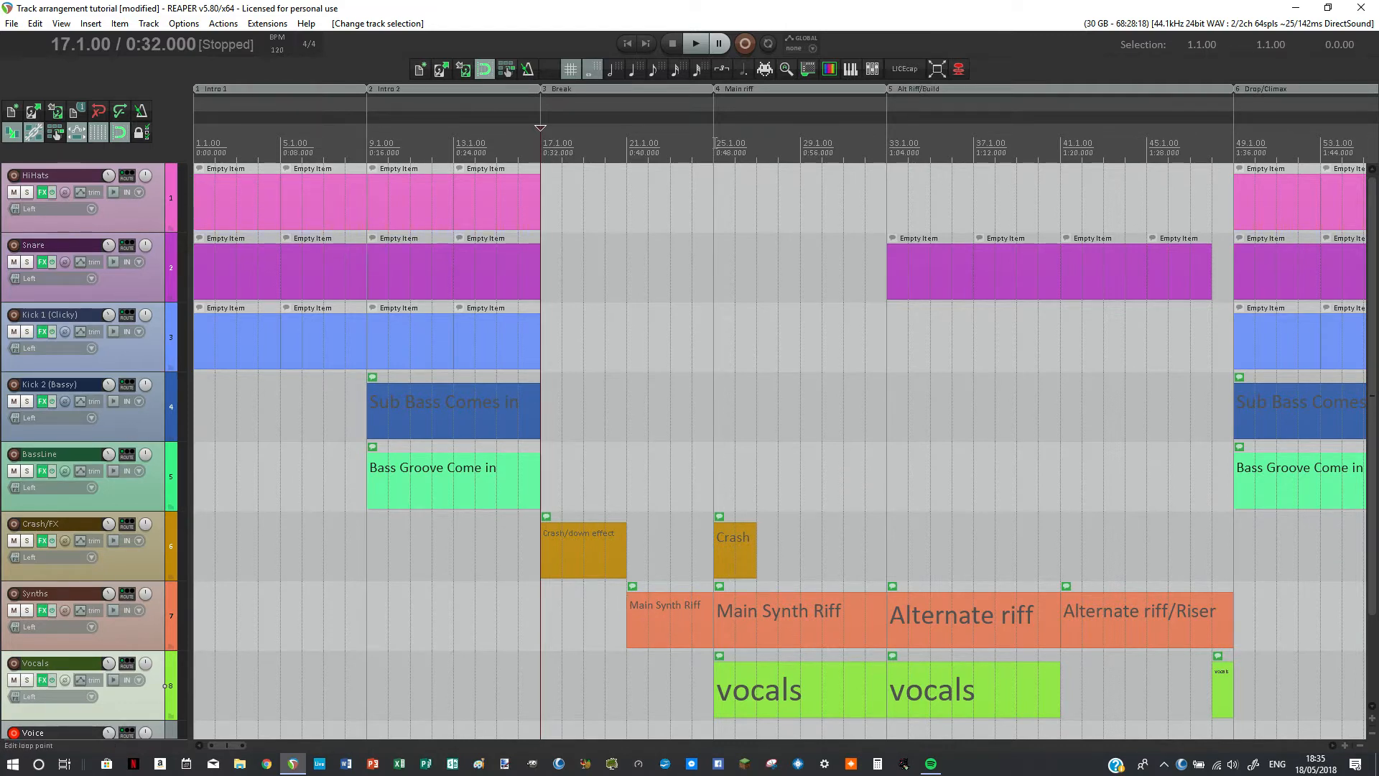
mouse_move(714, 142)
mouse_down()
mouse_move(726, 159)
mouse_move(1308, 159)
mouse_move(1229, 158)
mouse_up()
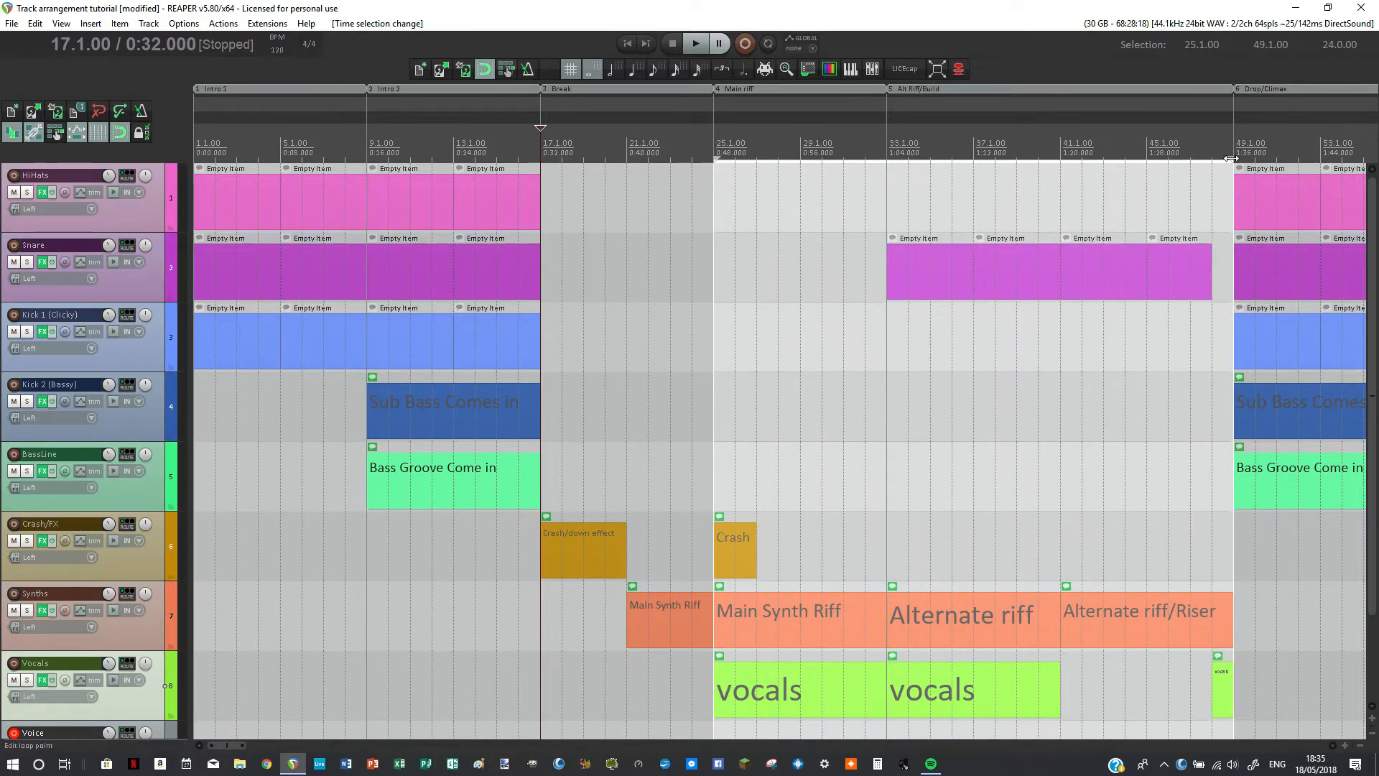
key(Escape)
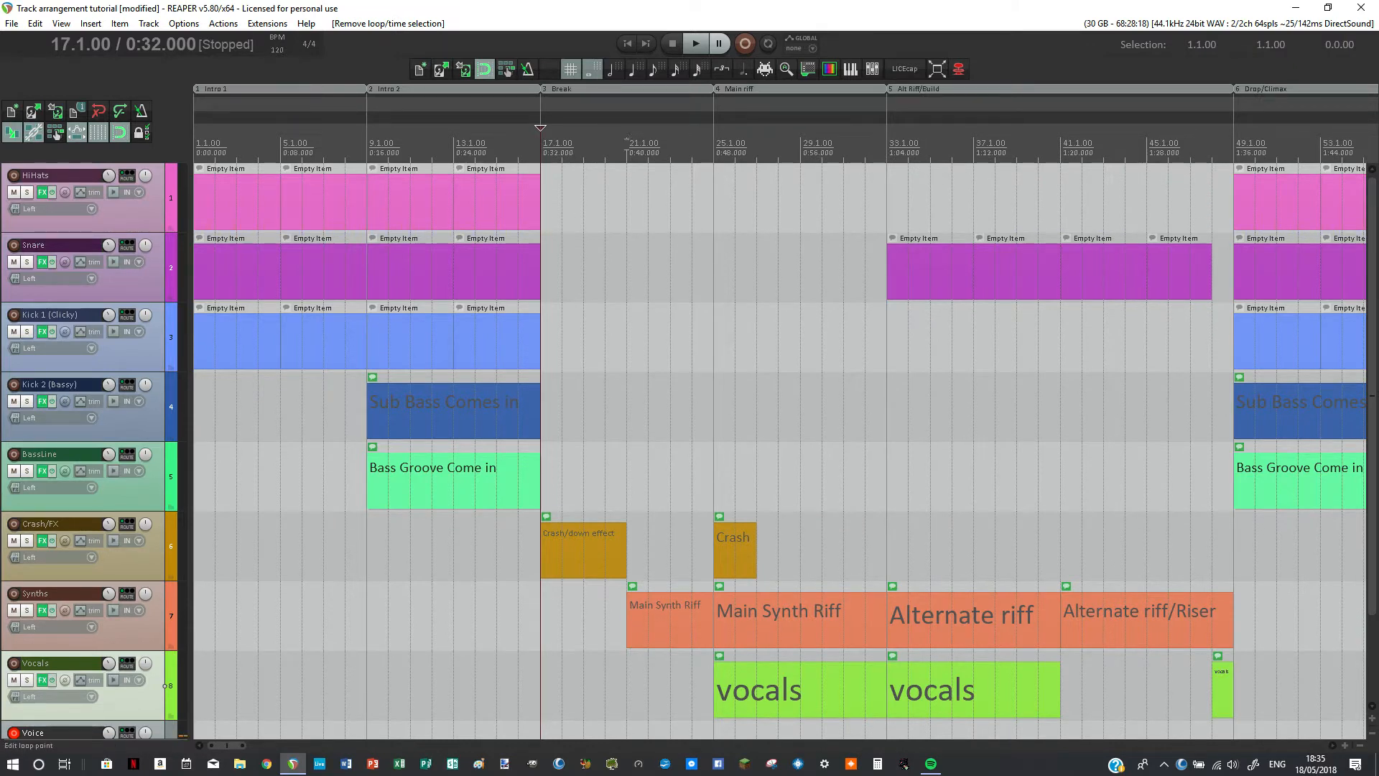
Step: Move the edit cursor within the first Break section and select the short vocals item just before Drop/Climax
click(627, 143)
click(567, 143)
click(1218, 684)
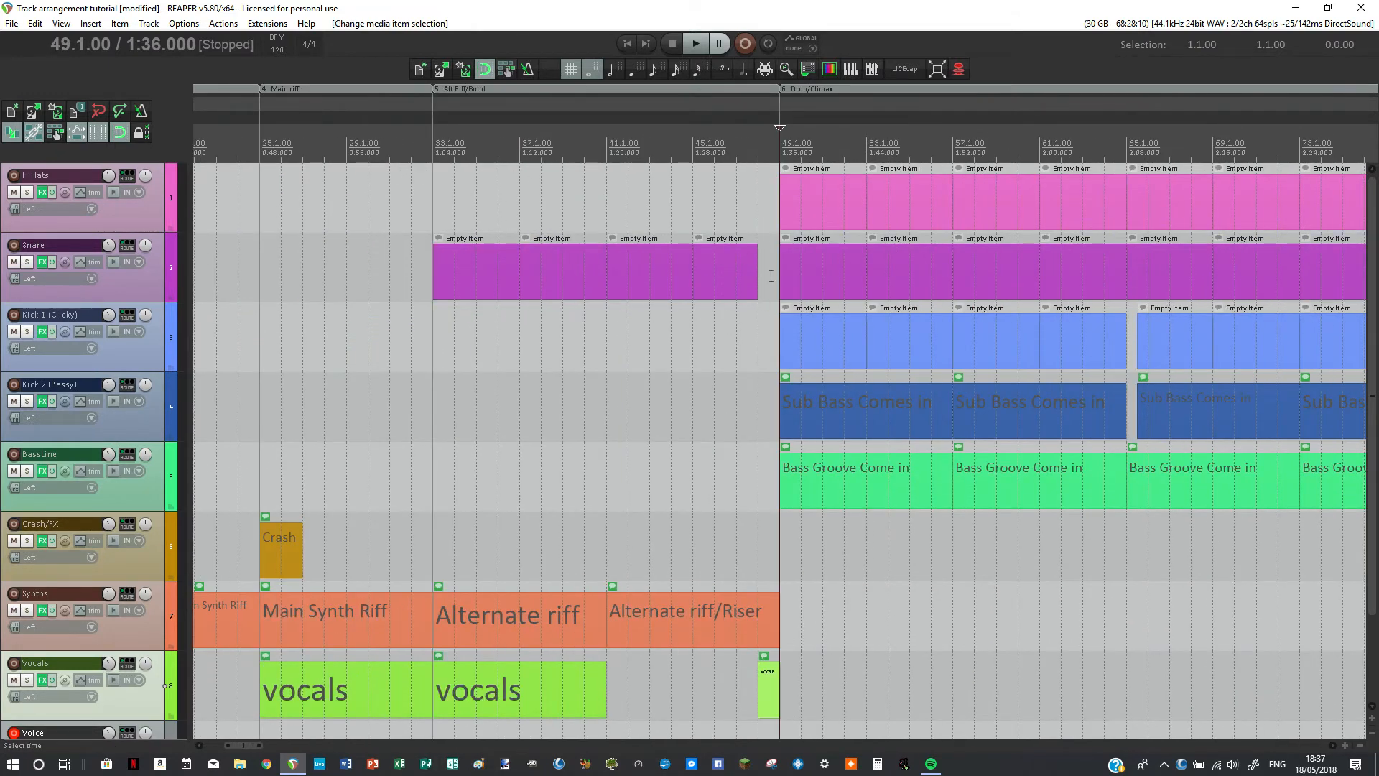
Step: Inspect the Drop/Climax section by placing the edit cursor at bar 65 and selecting the Kick 1 and Kick 2 tracks in turn
scroll(762, 265, down, 1)
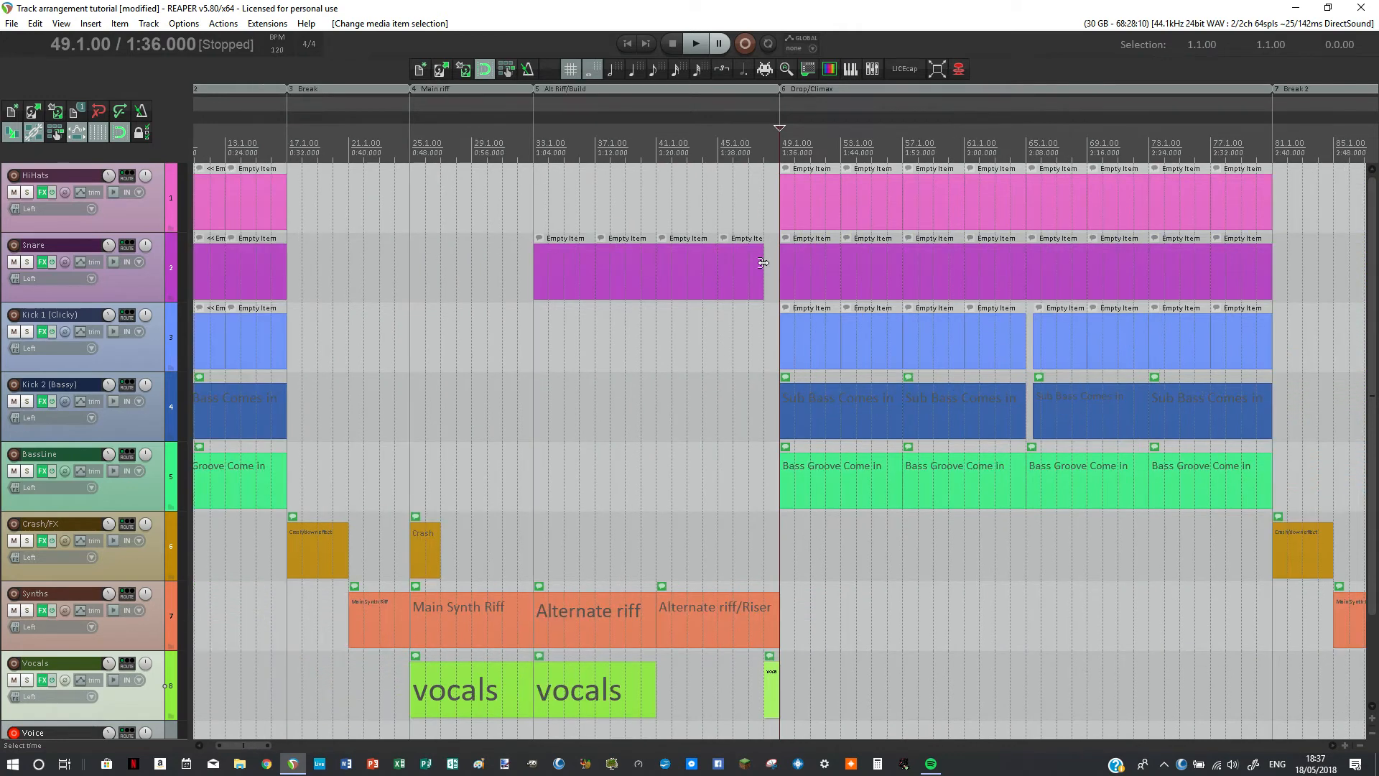
click(1026, 192)
click(781, 194)
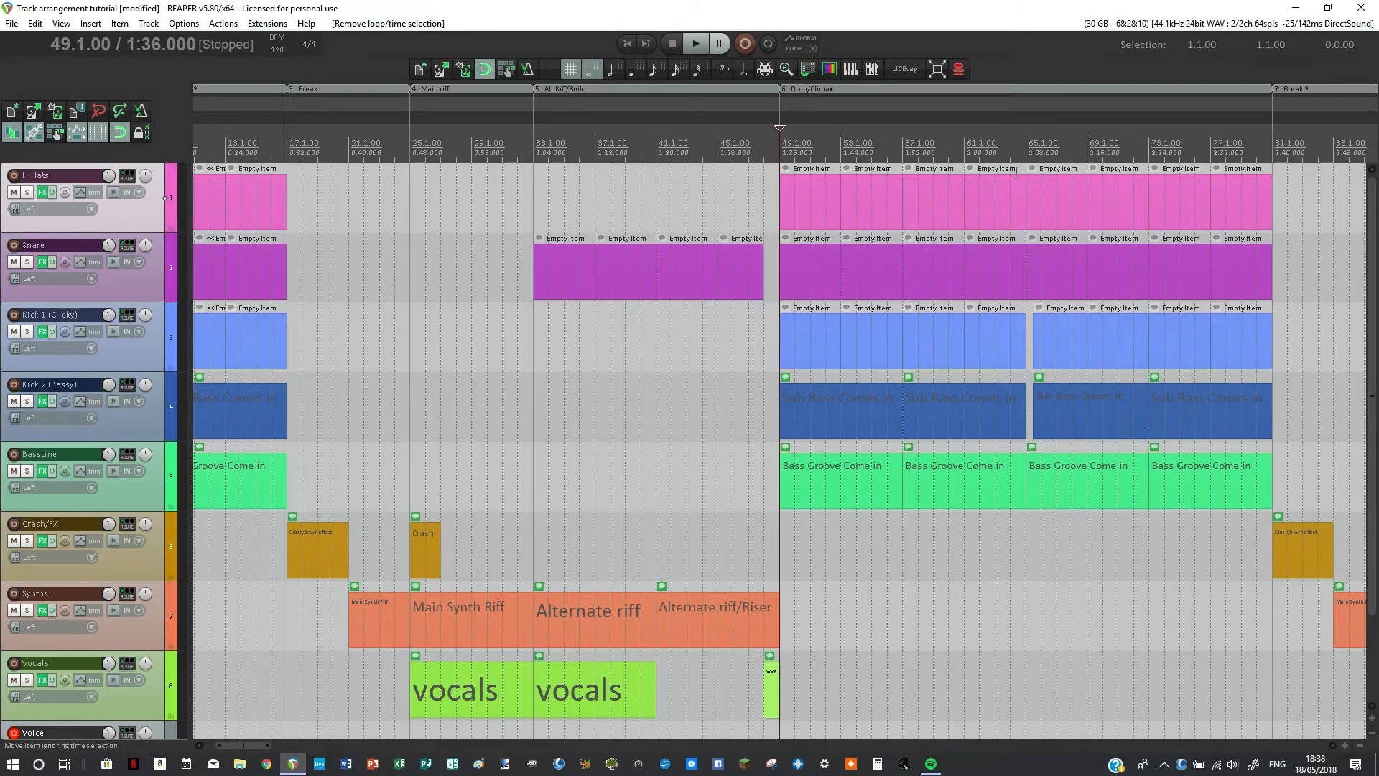
click(1022, 140)
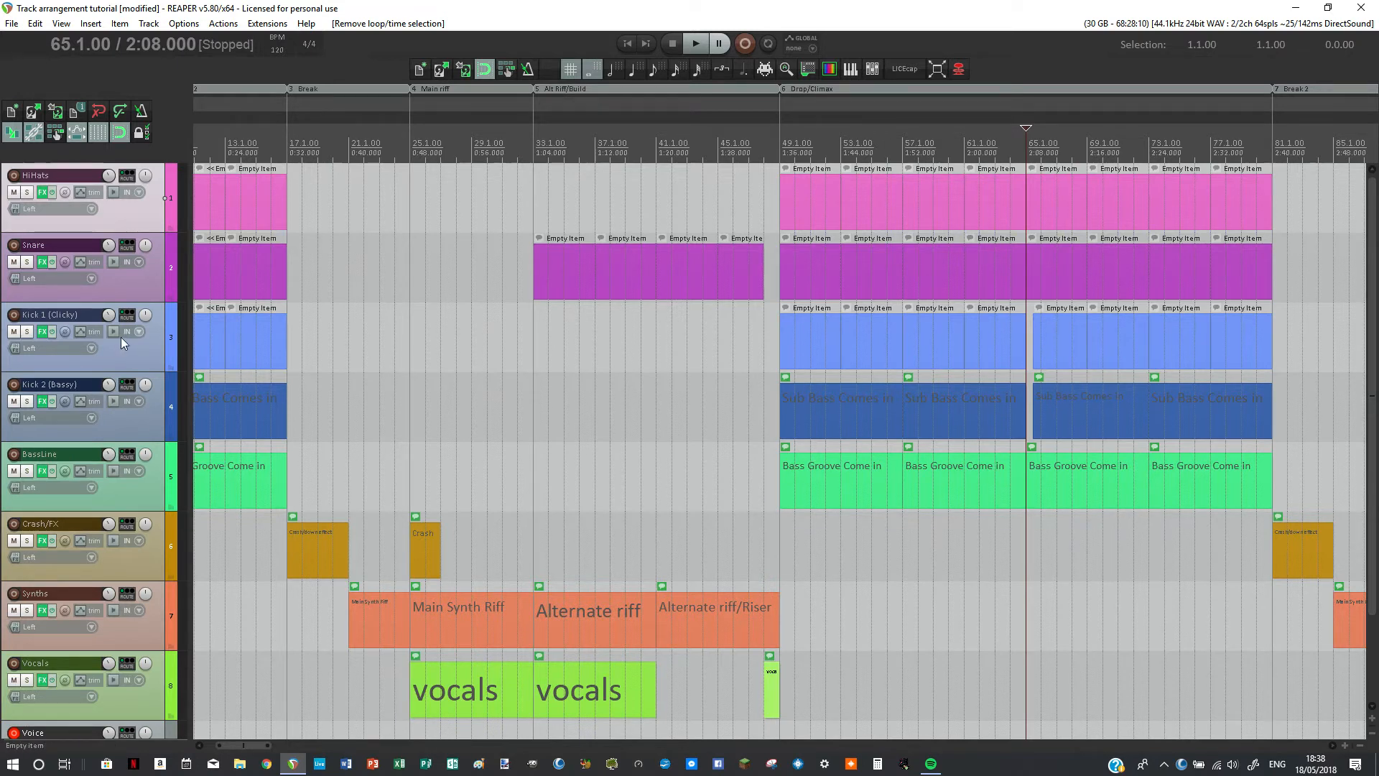
click(171, 355)
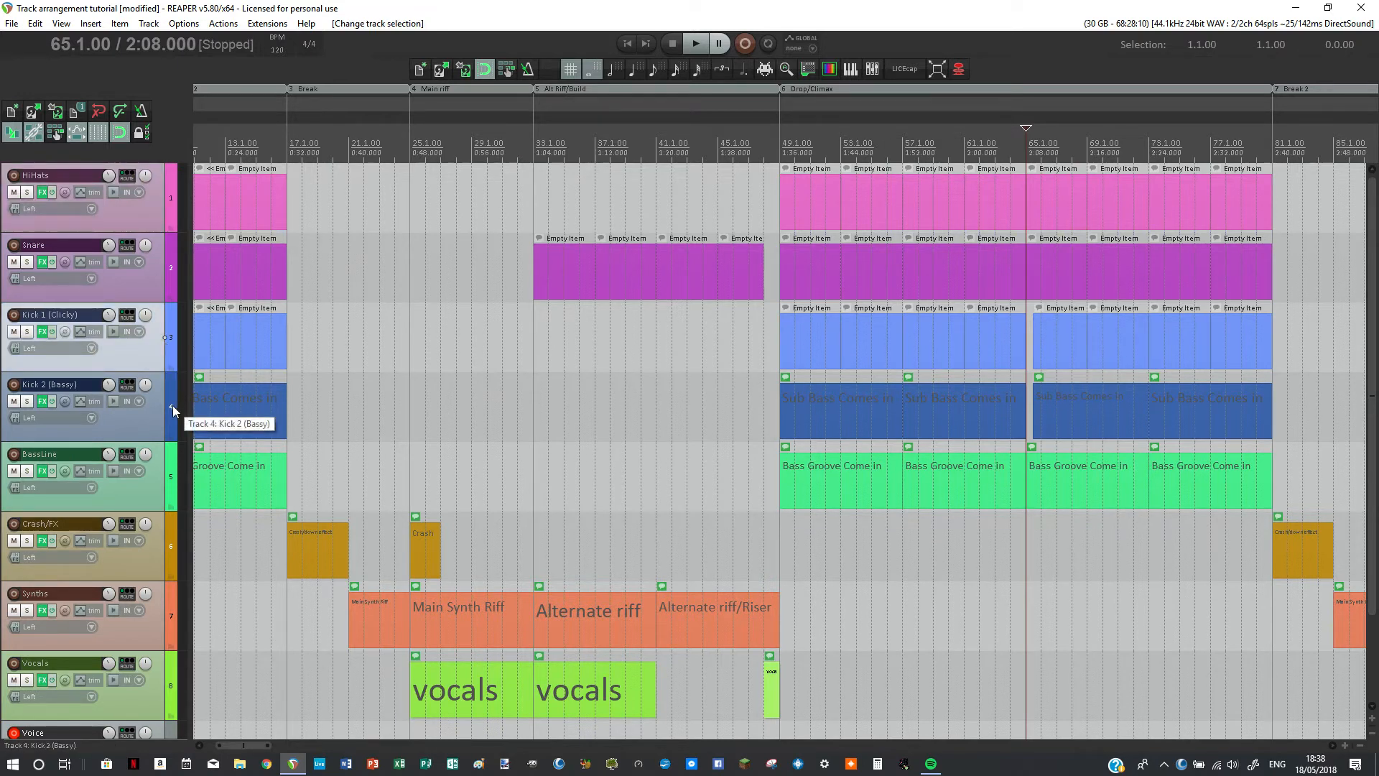
click(173, 405)
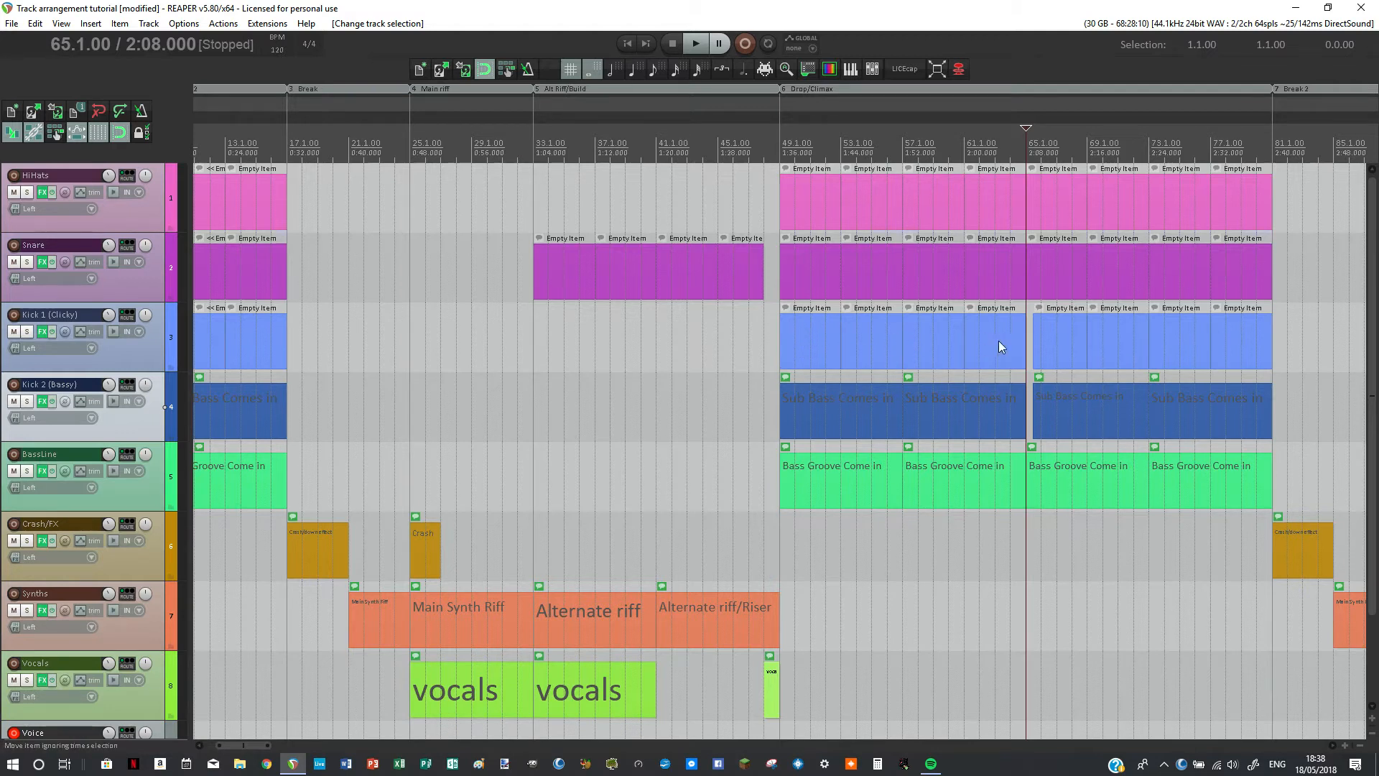
Step: Place the edit cursor at bar 81 for Break 2 and select the second Main Synth Riff and Alternate riff items in turn
scroll(1001, 344, down, 2)
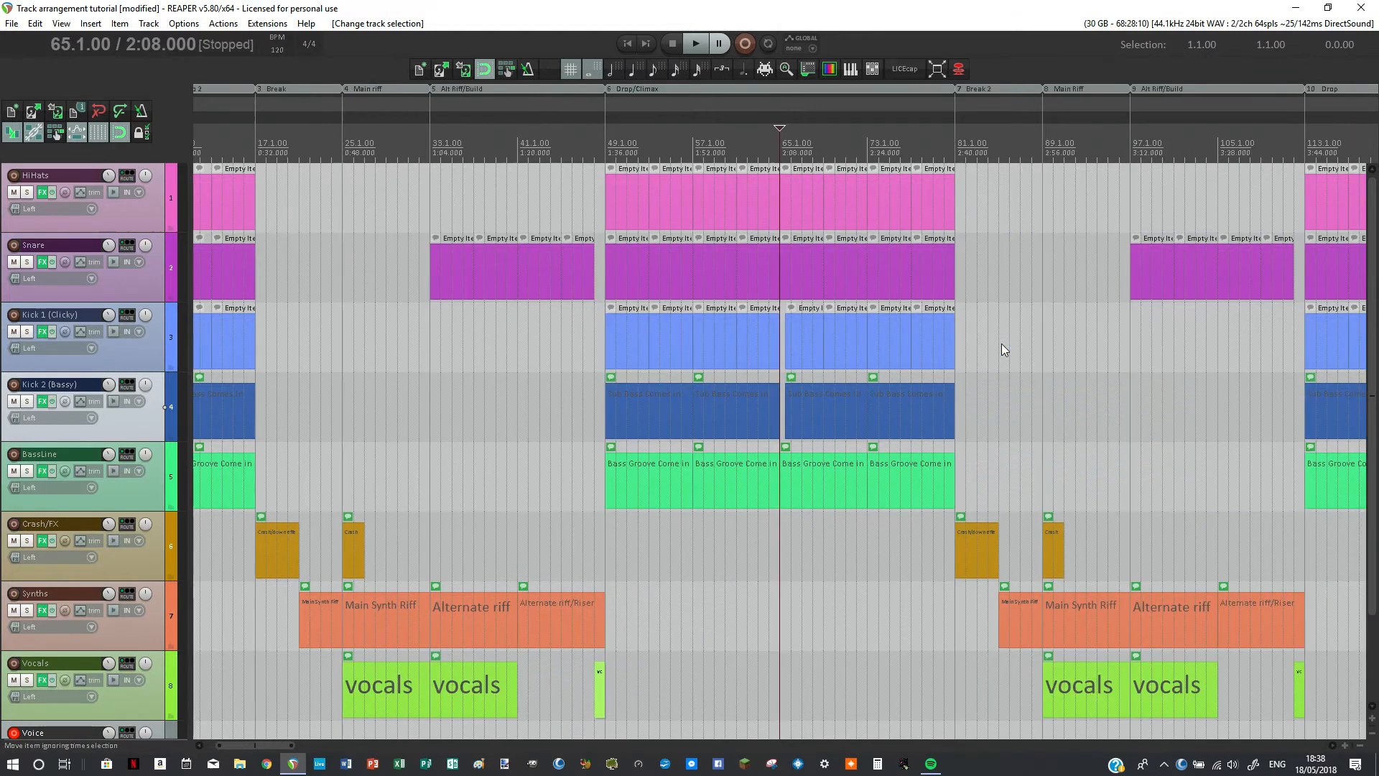
click(950, 147)
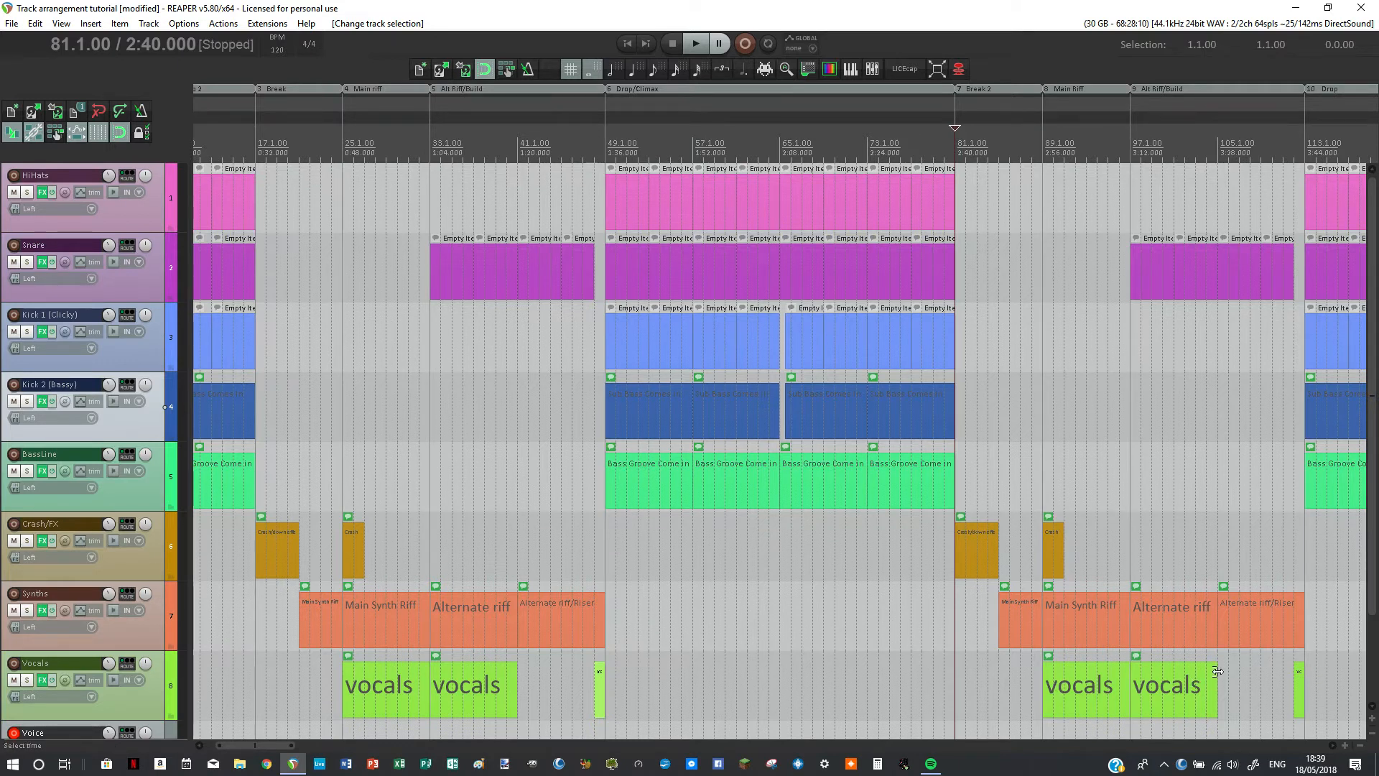
click(1096, 622)
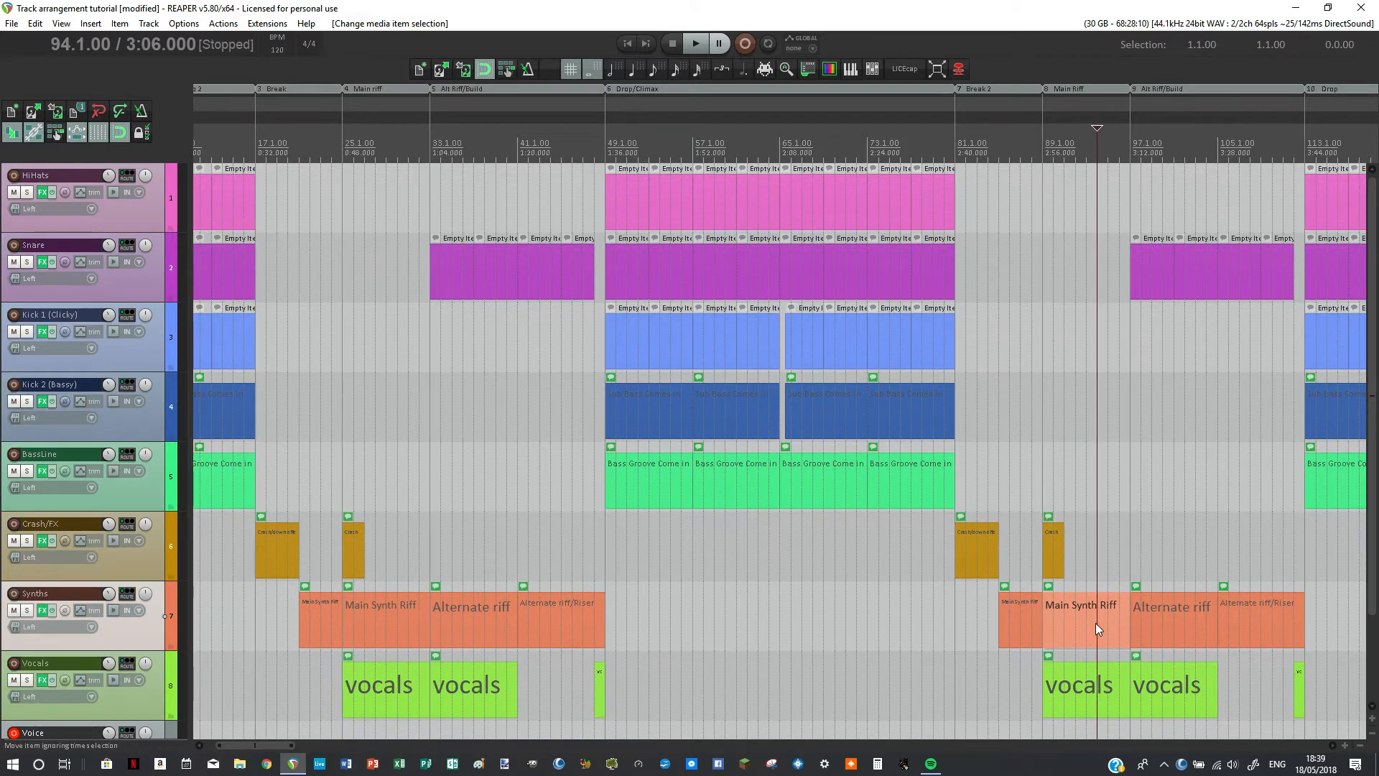
click(1169, 626)
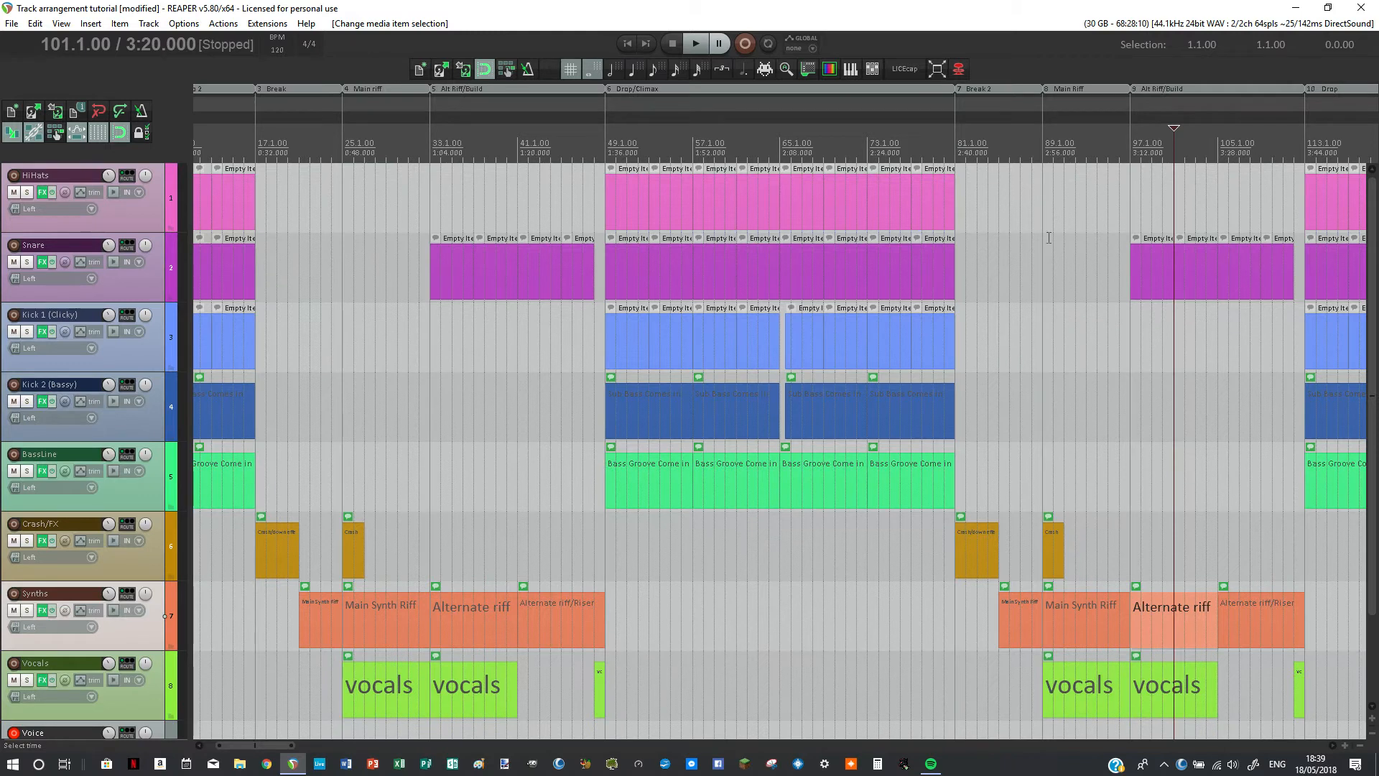
Step: Examine the outros by marking bars 145 to 153 and placing the cursor at bar 157, clear the selection, and return to the project start
scroll(1048, 239, down, 1)
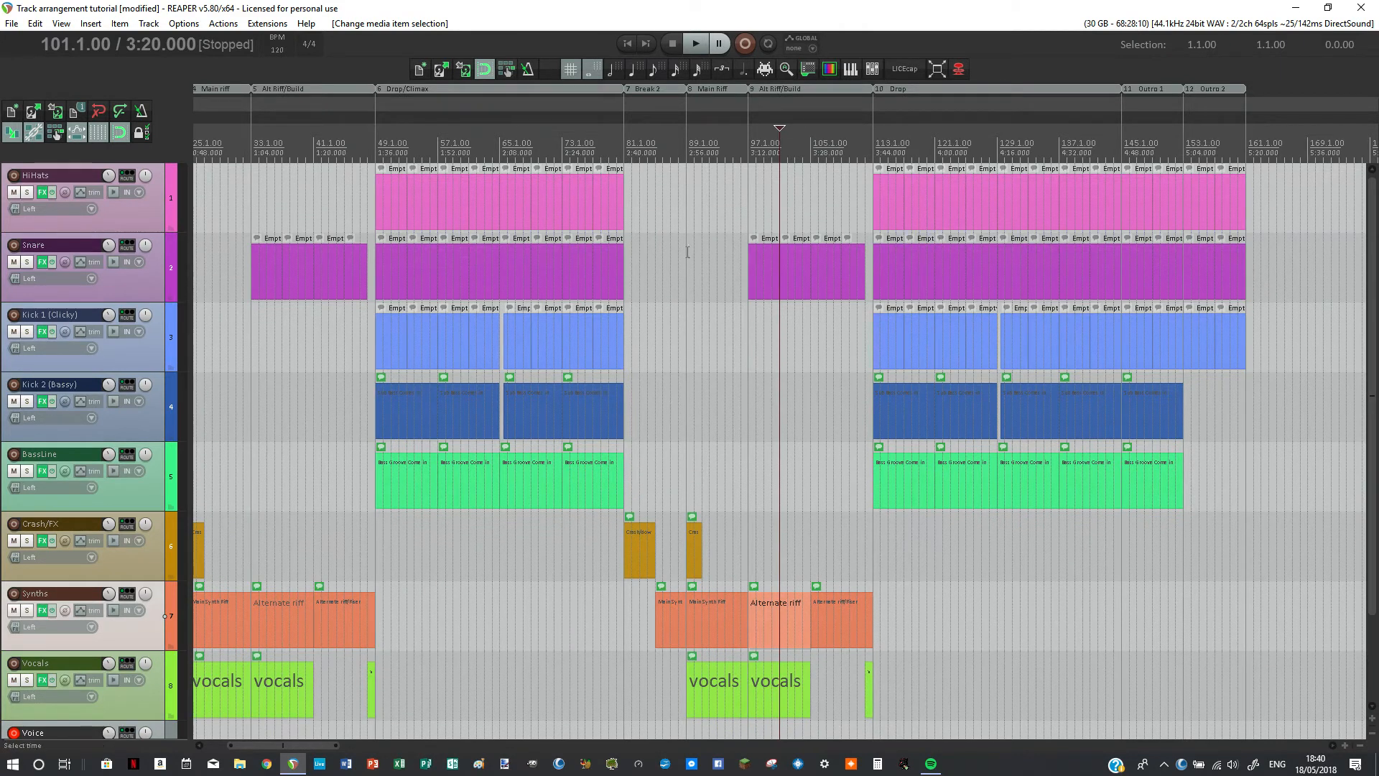
double_click(1118, 143)
double_click(1142, 137)
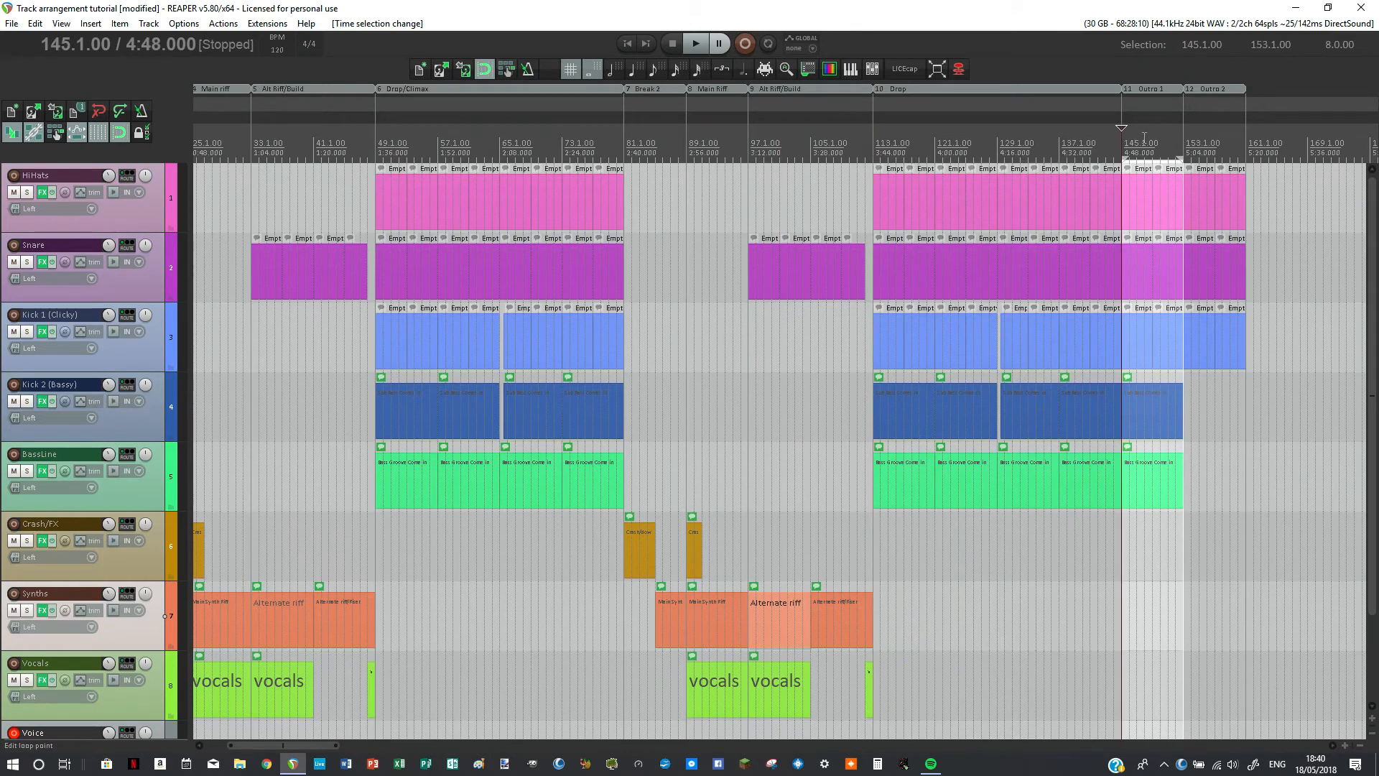
click(1214, 143)
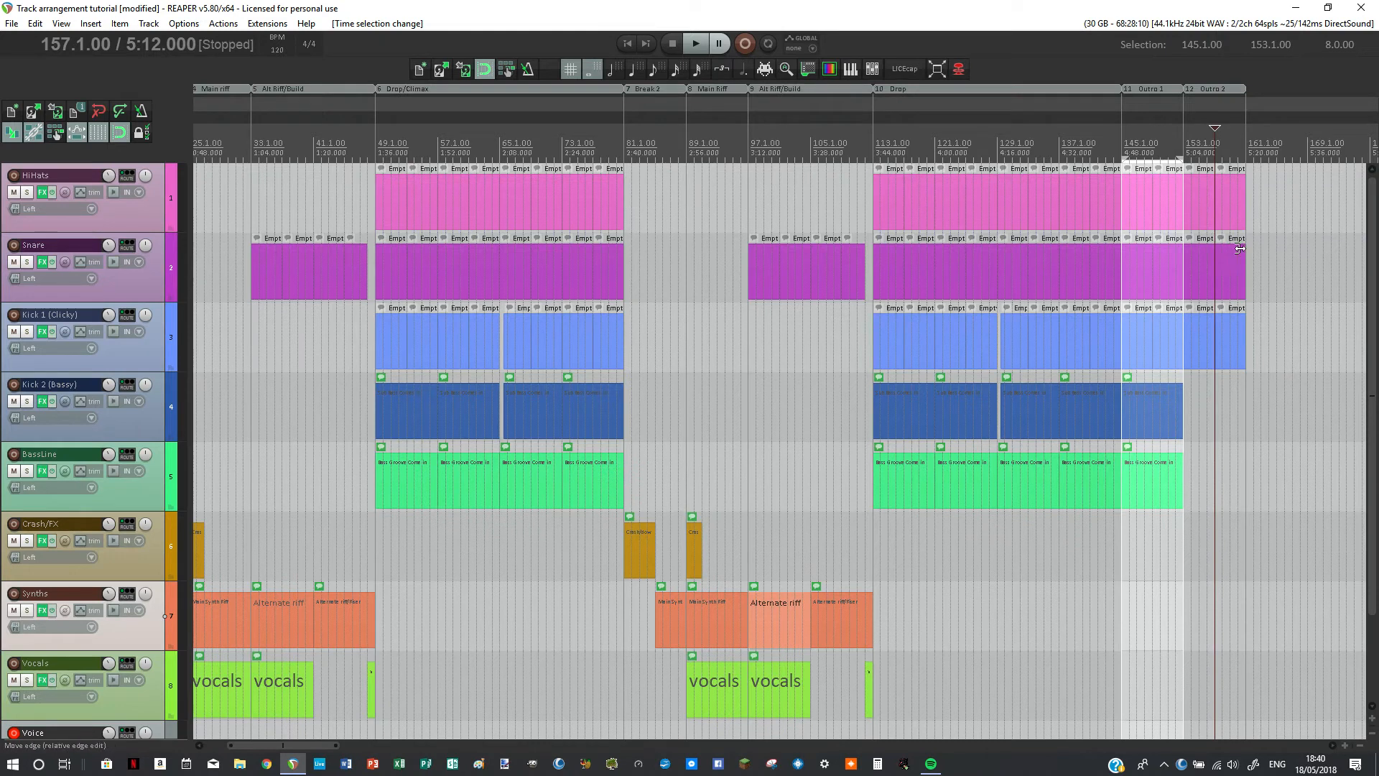
key(Escape)
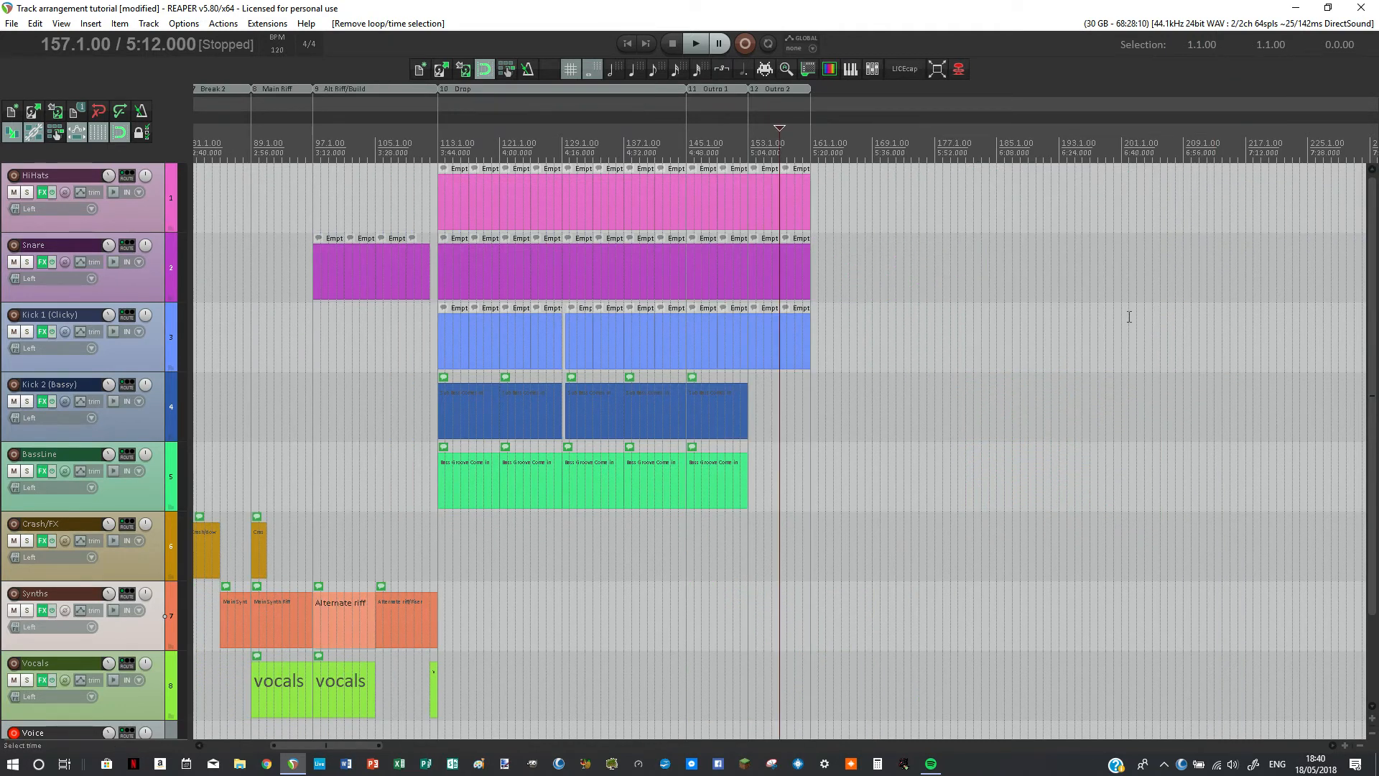
key(Home)
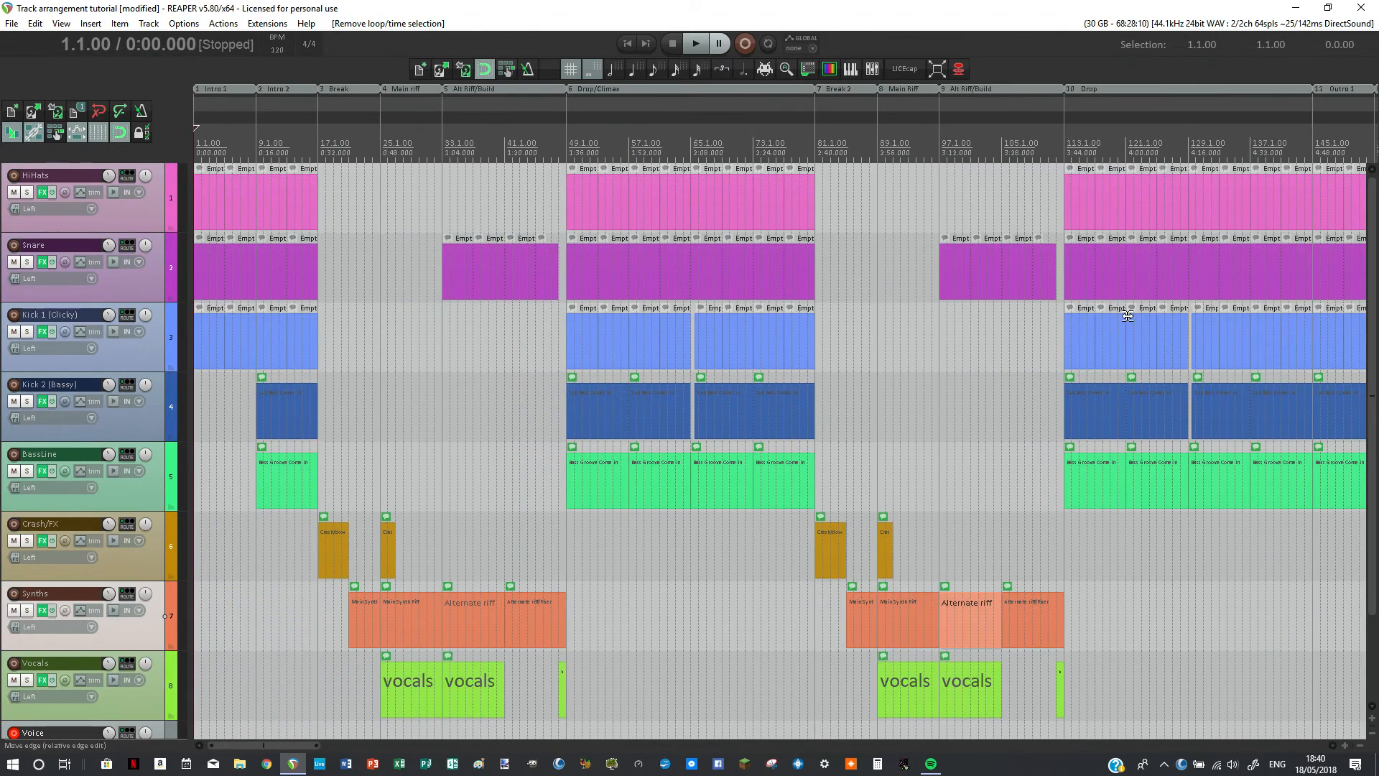
scroll(1112, 319, down, 2)
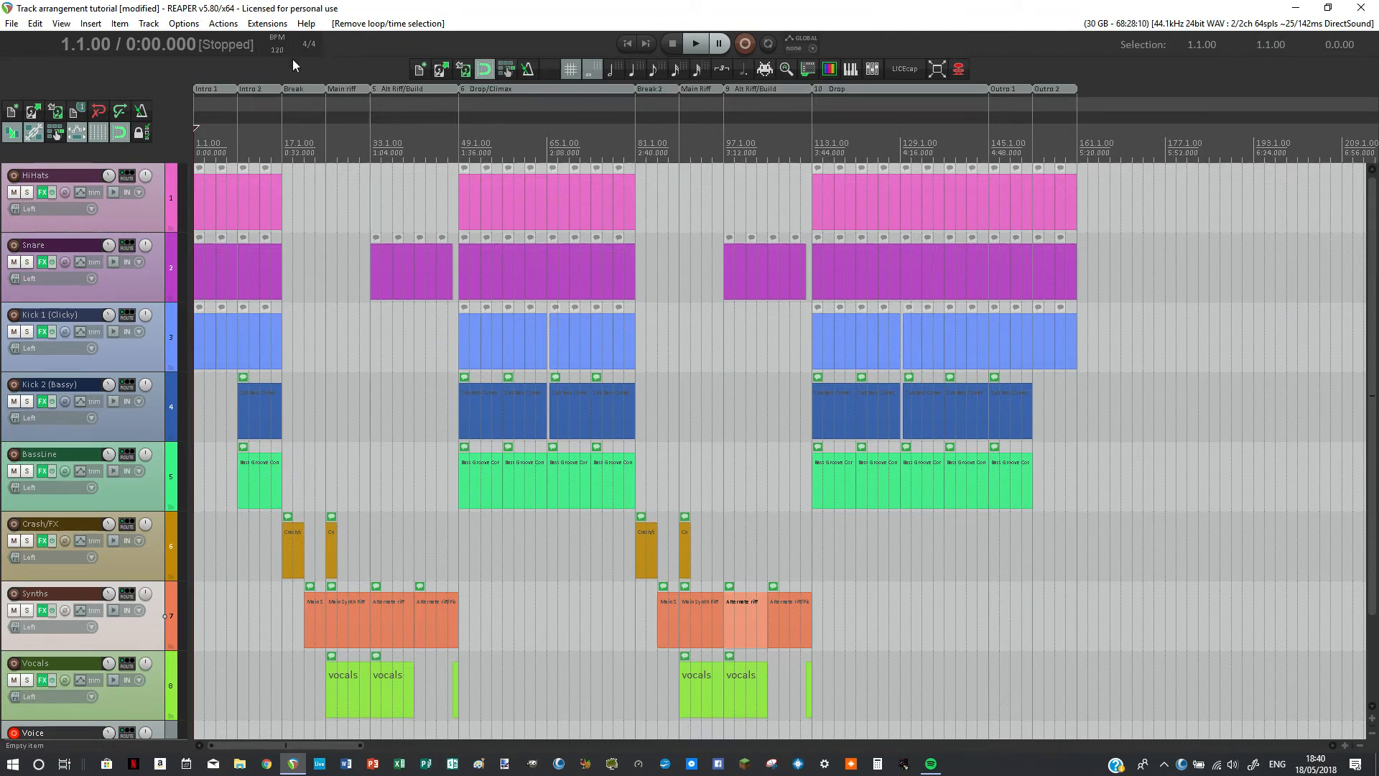
Step: Set the project tempo to 128 BPM
click(273, 50)
text(128)
key(Return)
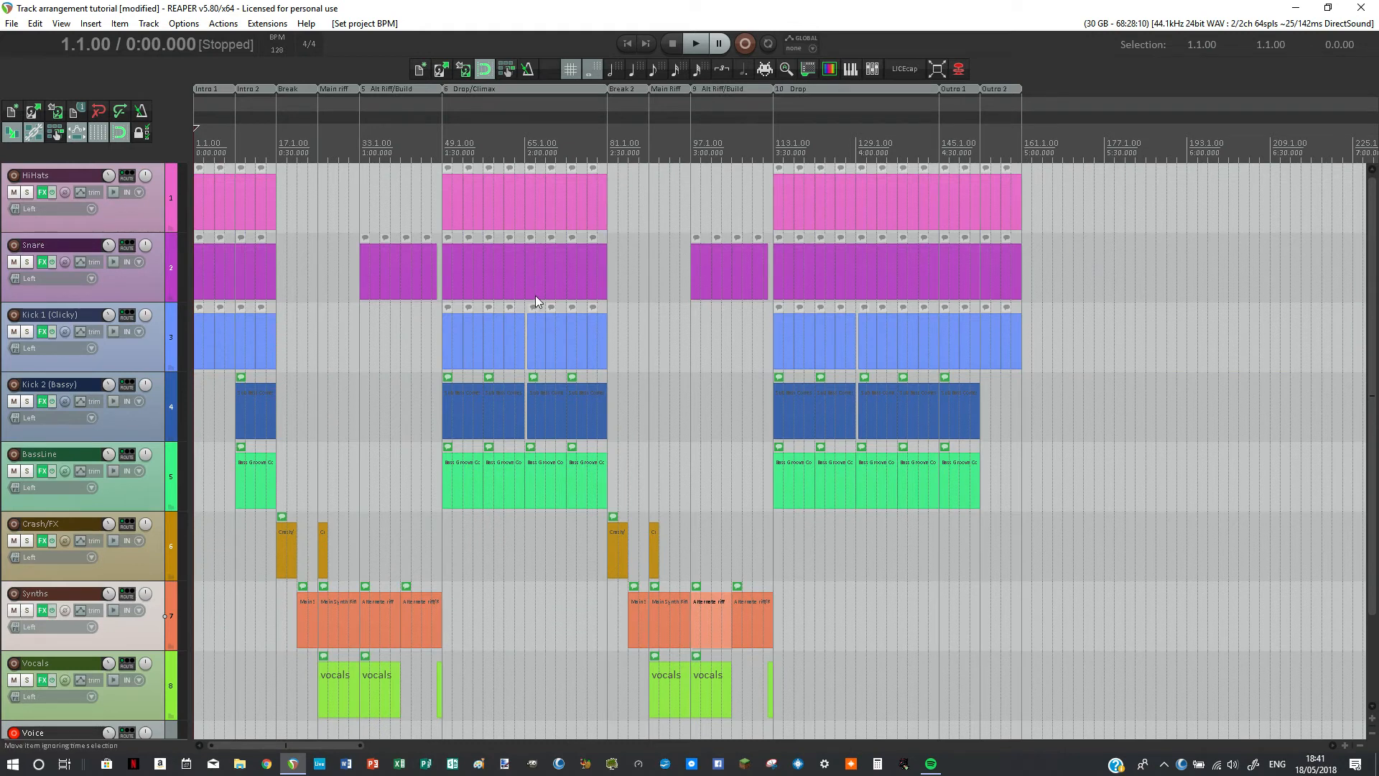
Step: Set the project tempo to 140 BPM
click(275, 49)
text(140)
key(Return)
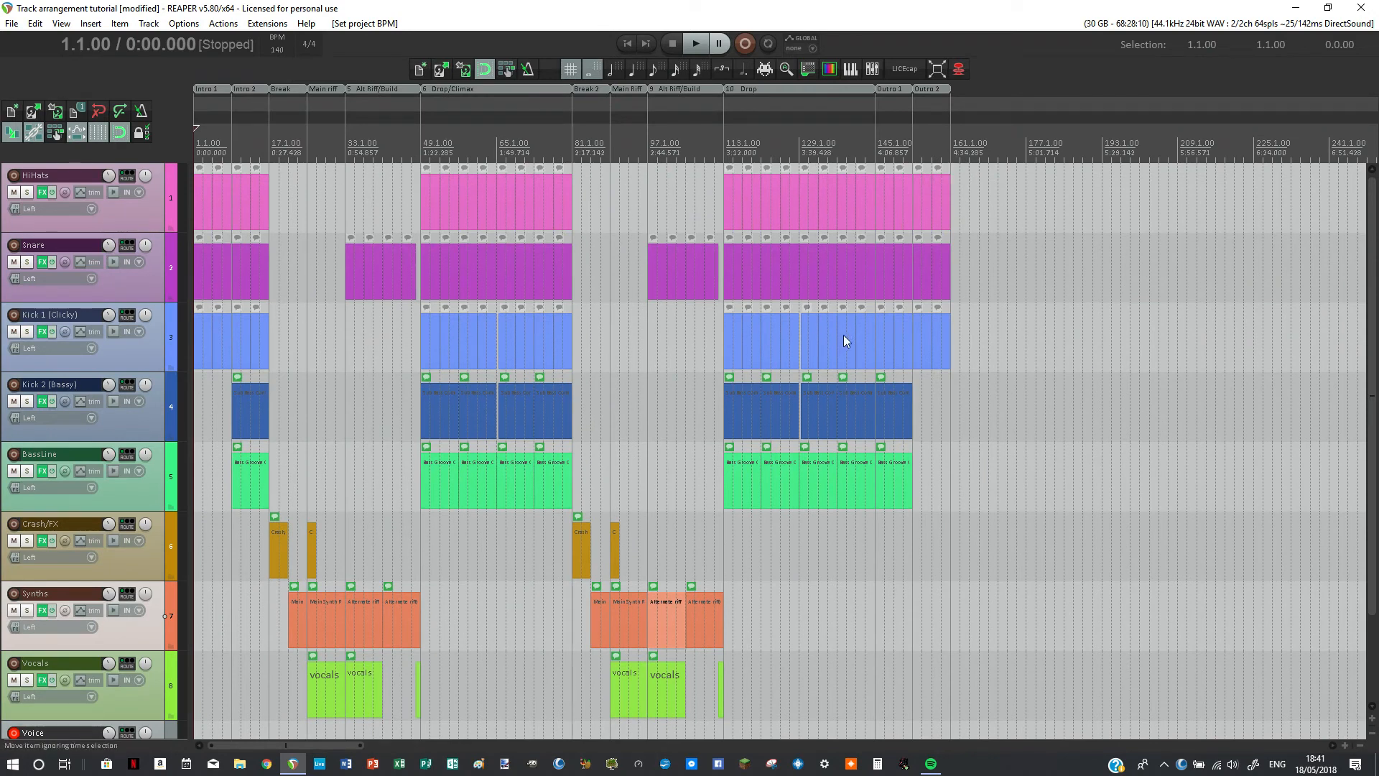
scroll(481, 244, up, 1)
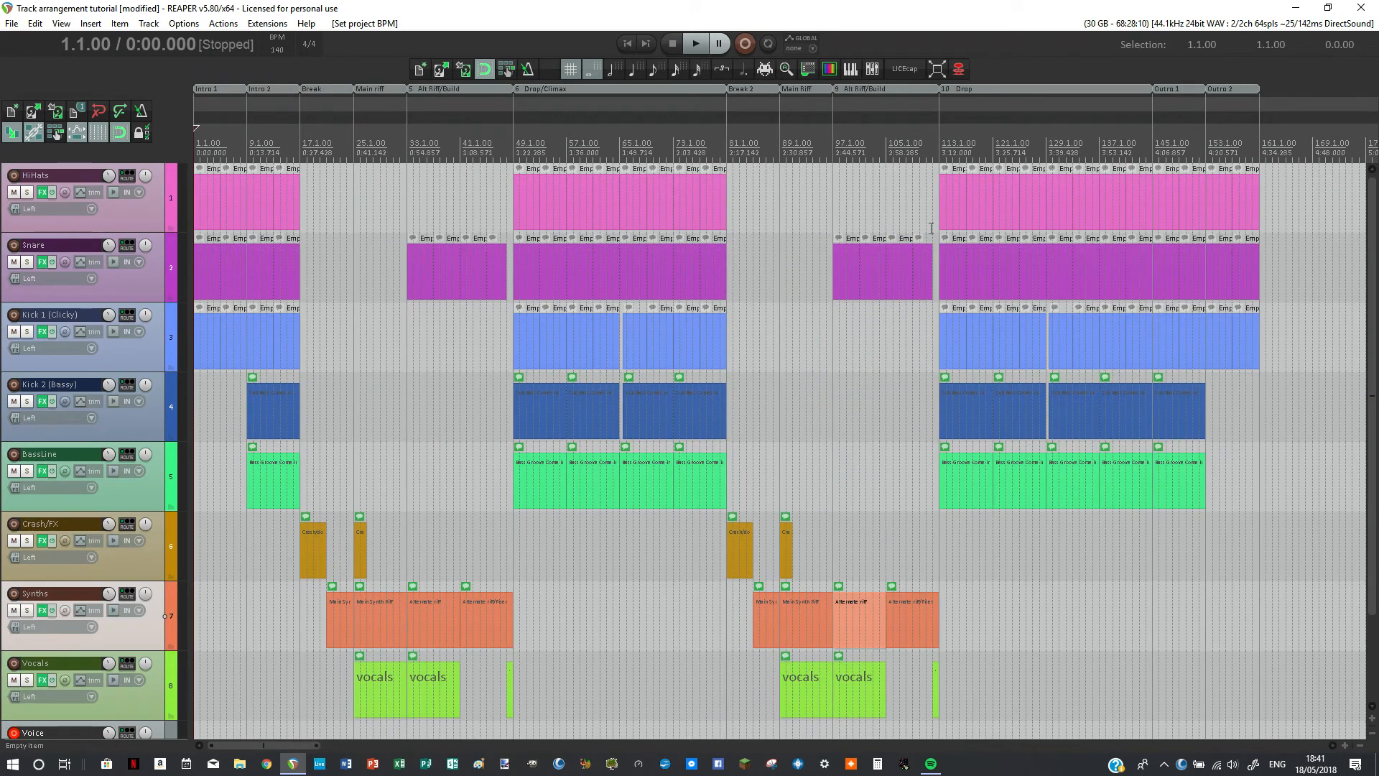